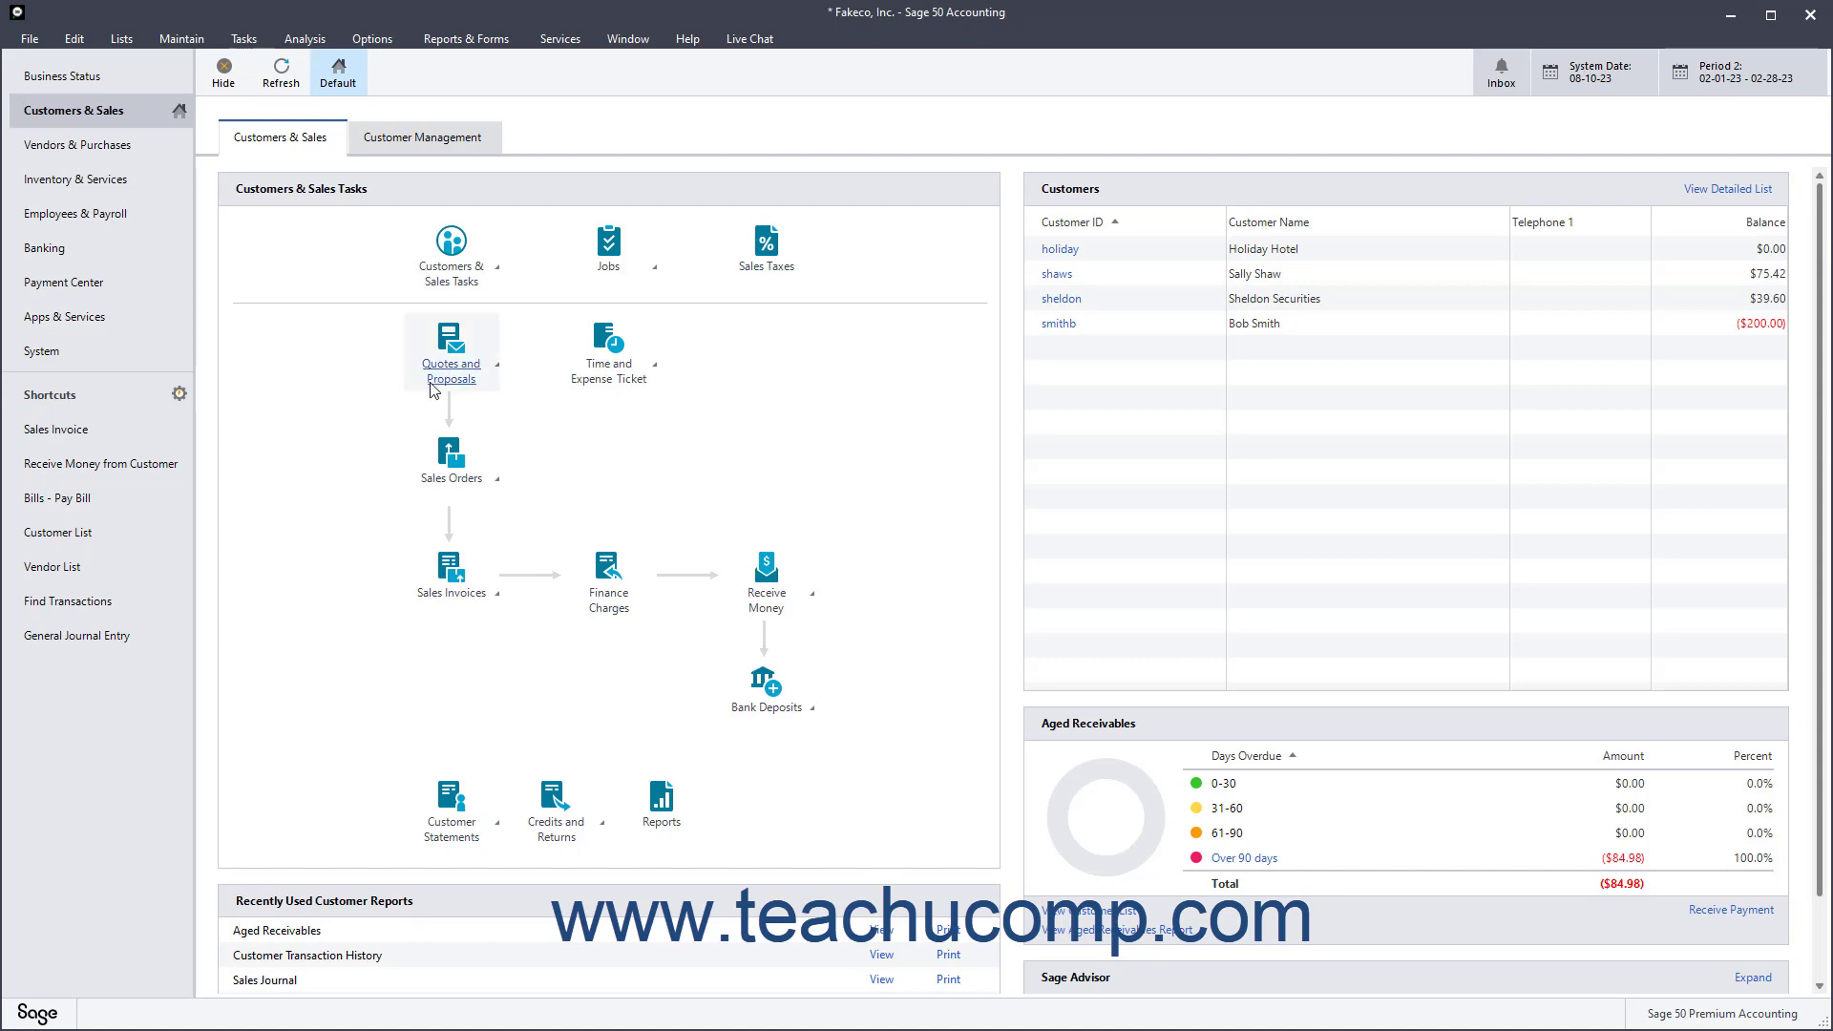
# Open the Maintain Chart of Accounts window from the Maintain menu
pyautogui.click(188, 40)
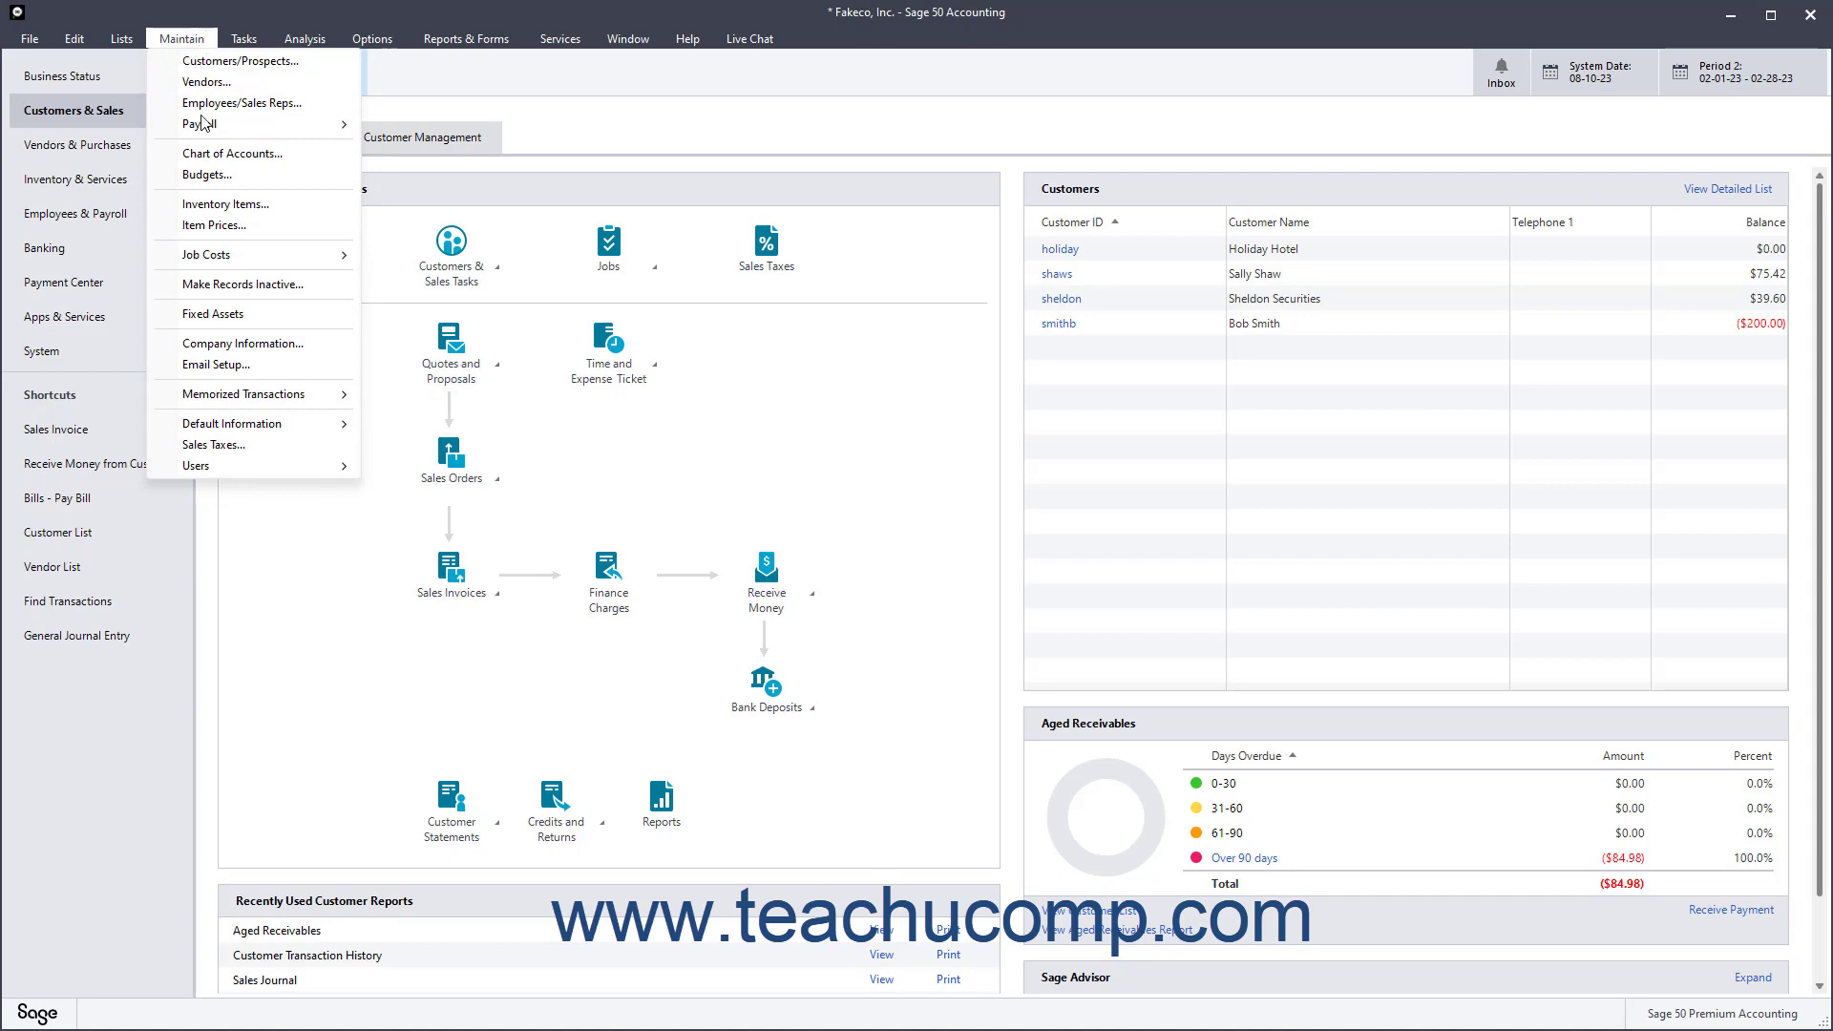
pyautogui.click(206, 153)
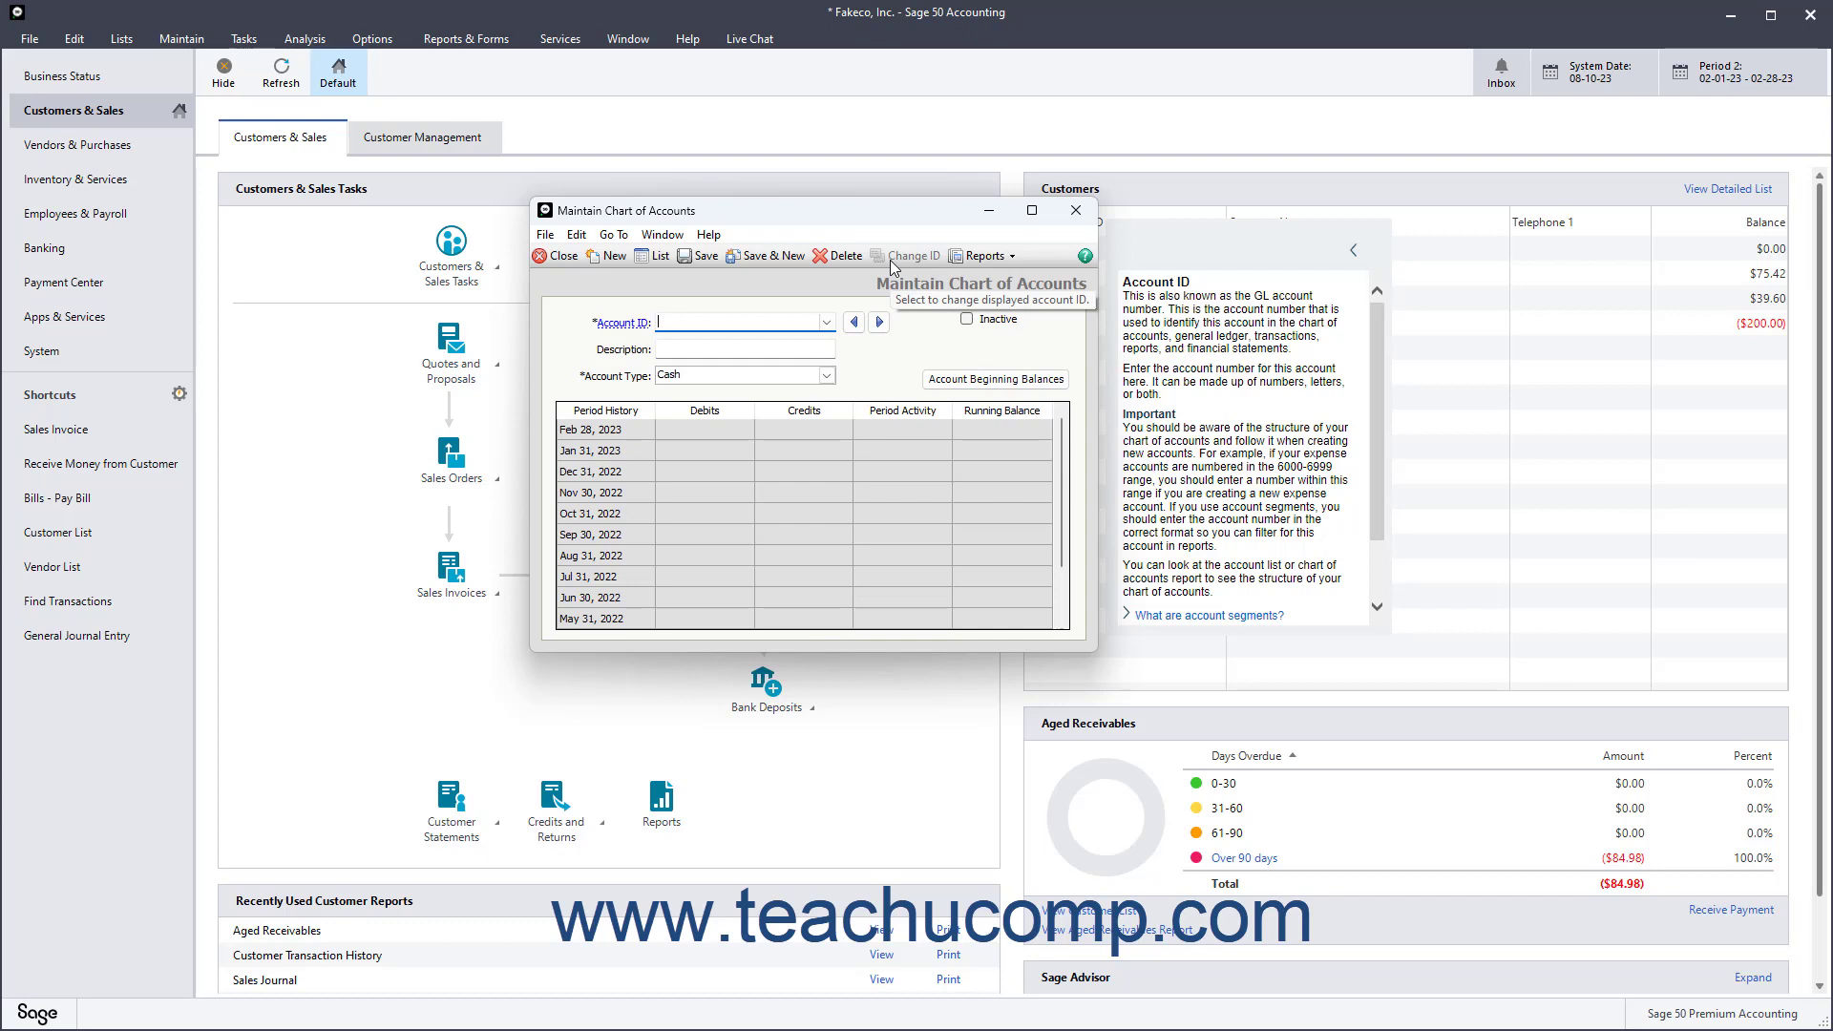
# Load account 10100 Cash on Hand from the Account ID lookup, cancelling a Change ID attempt
pyautogui.click(827, 324)
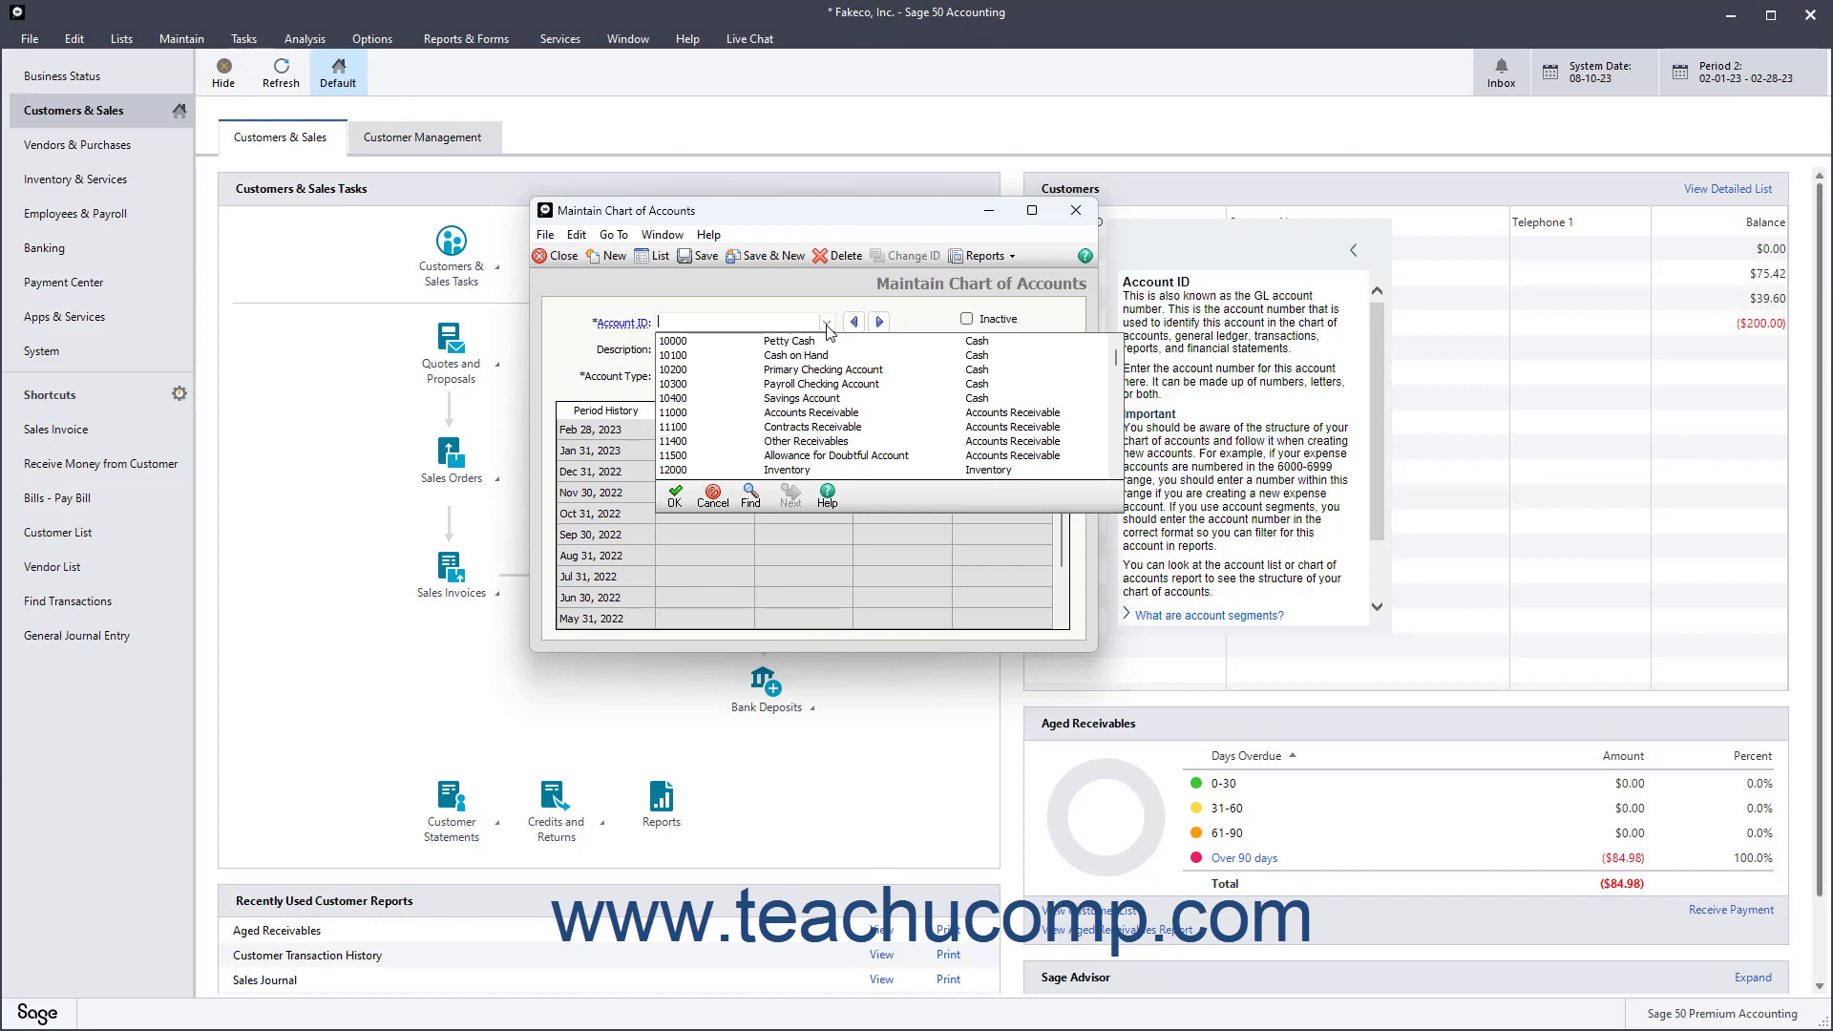
pyautogui.doubleClick(675, 363)
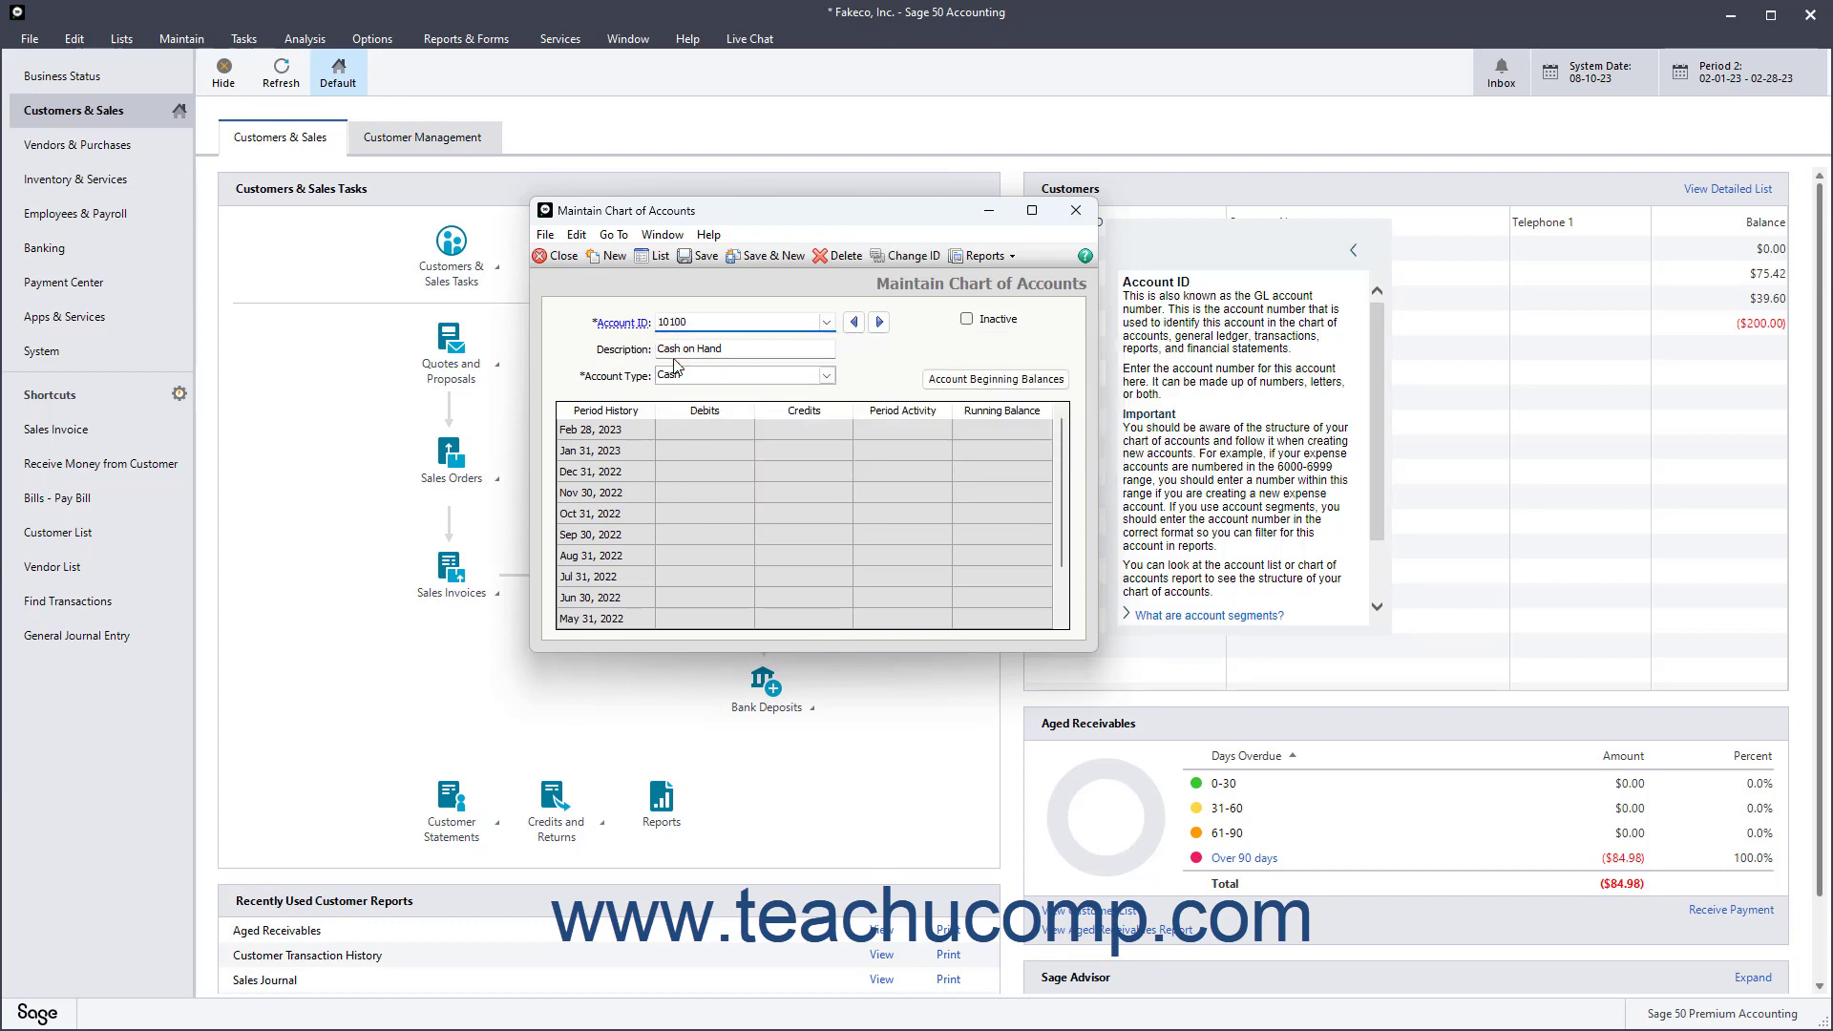
pyautogui.click(933, 255)
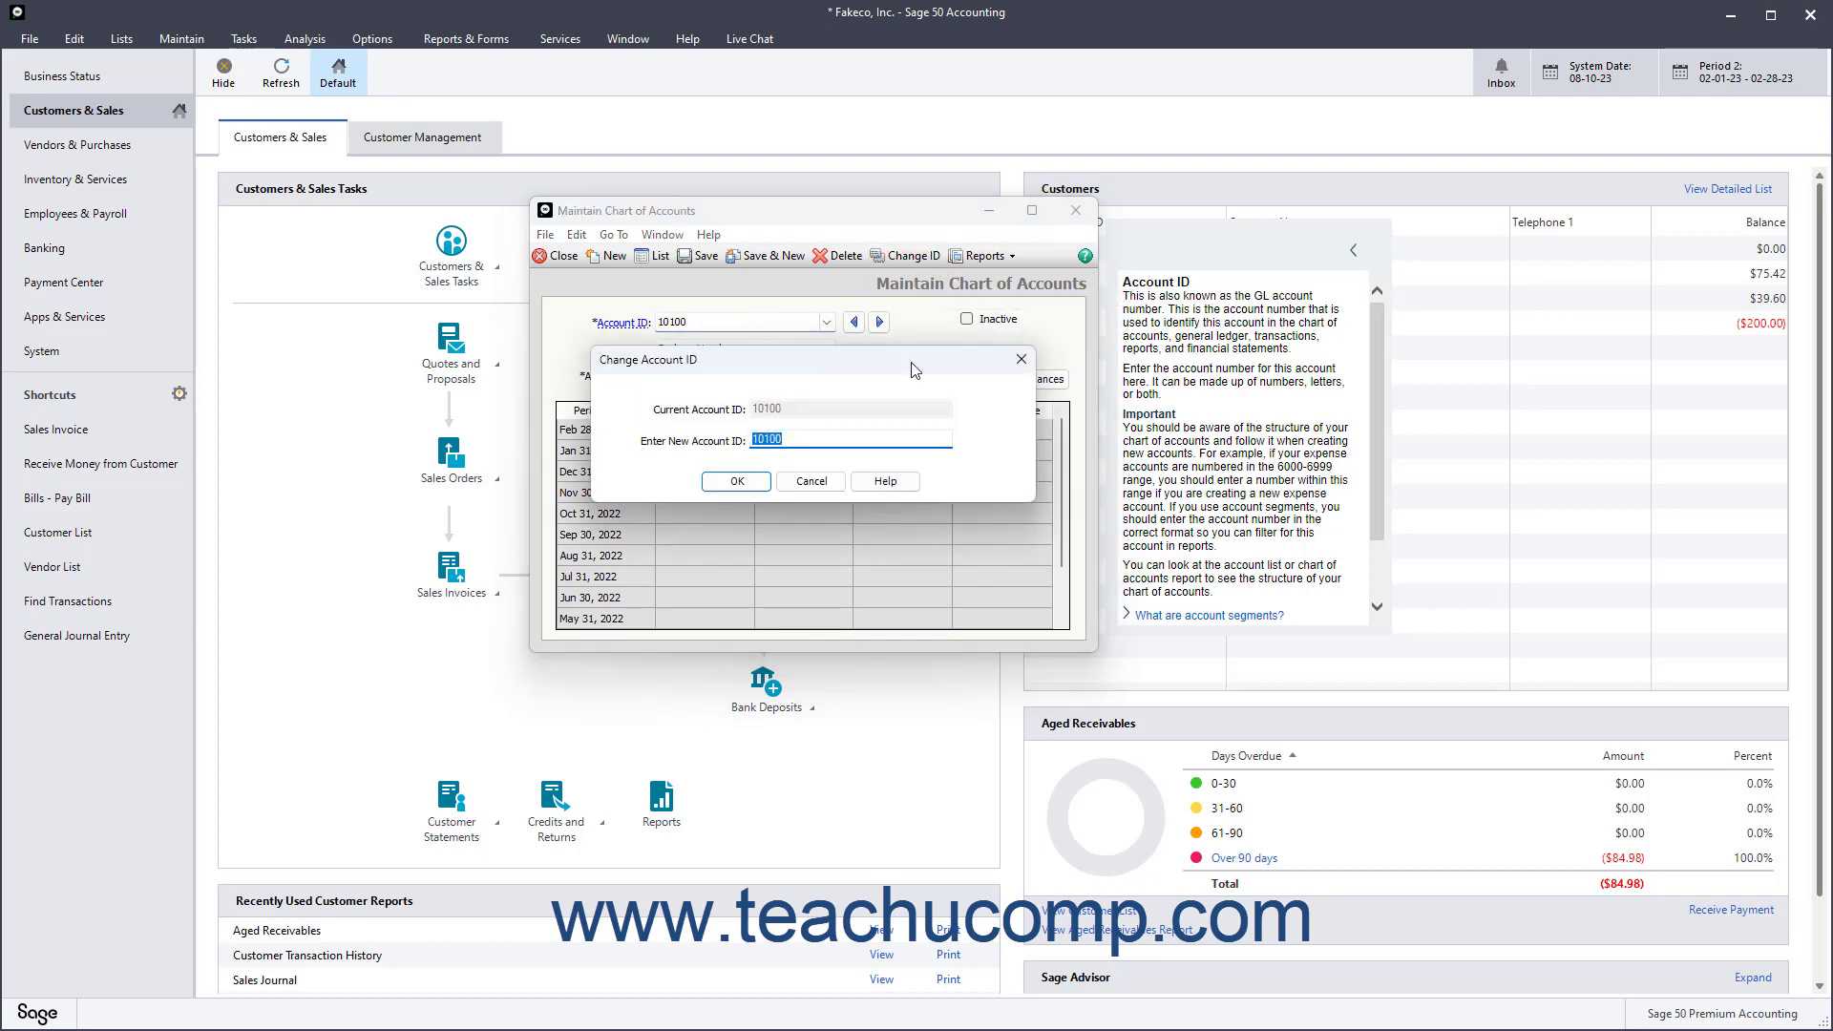
pyautogui.click(811, 482)
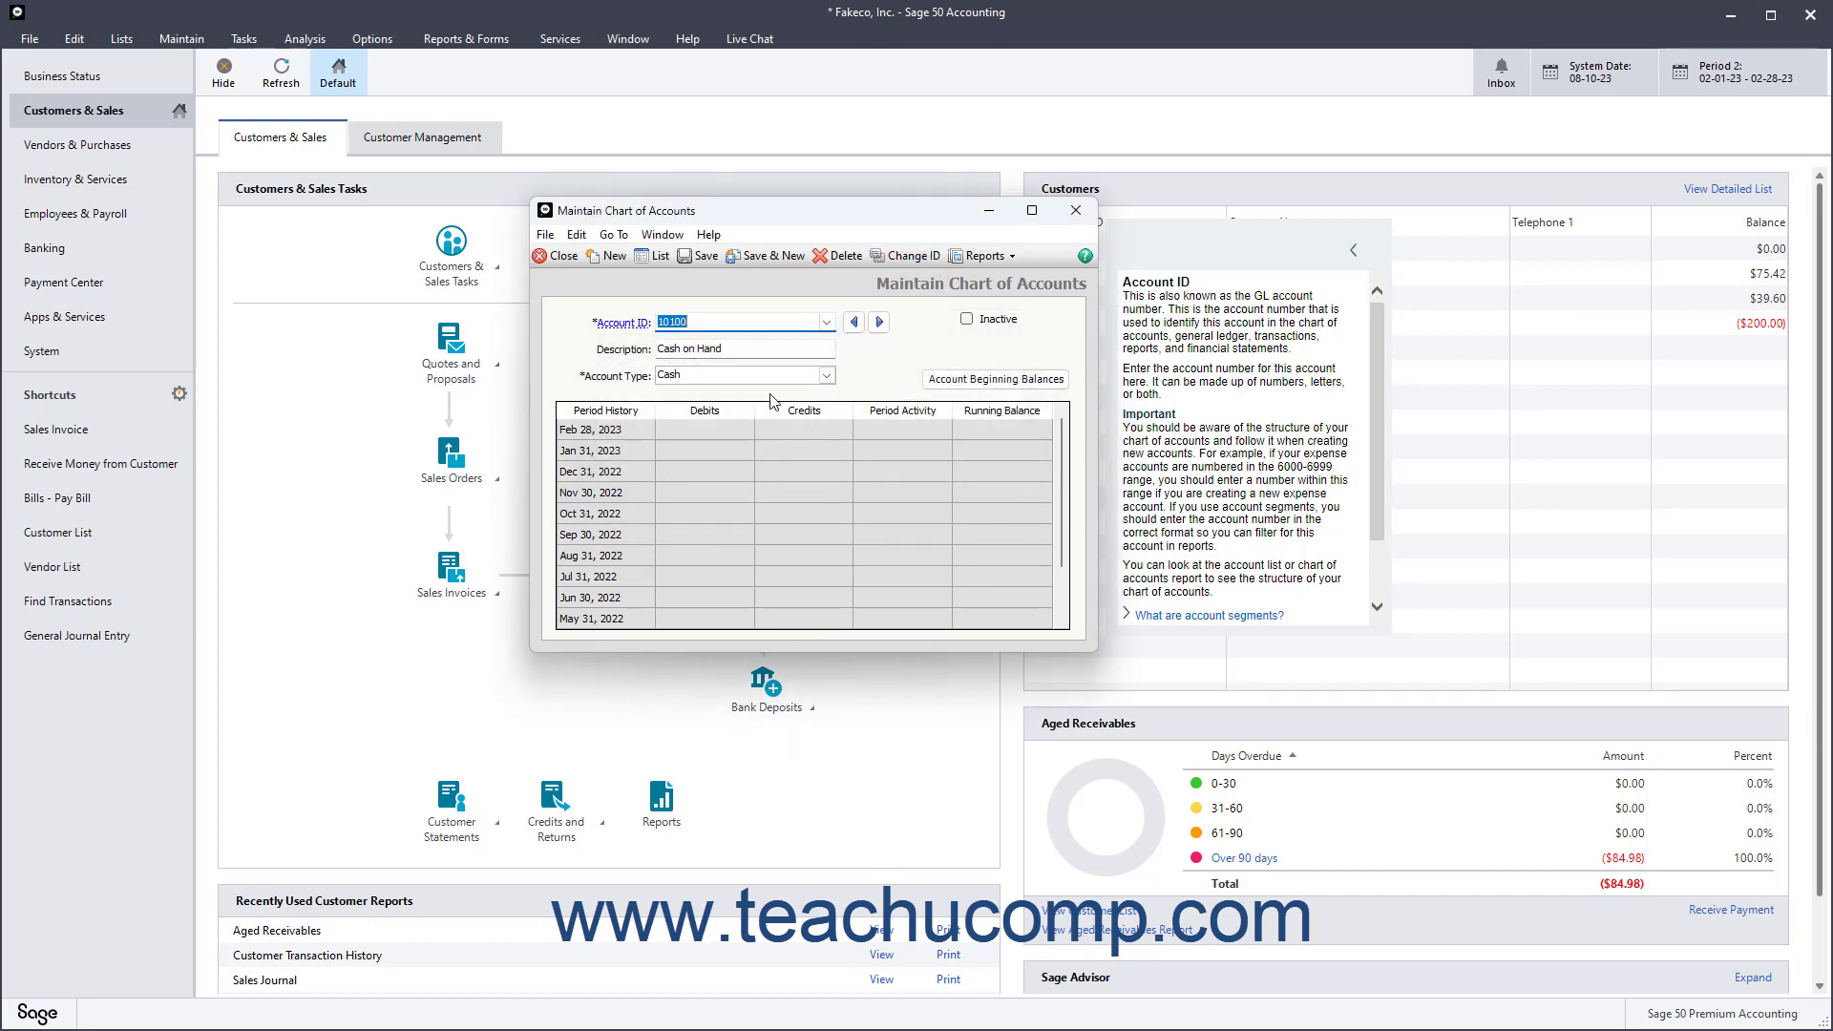
pyautogui.click(763, 349)
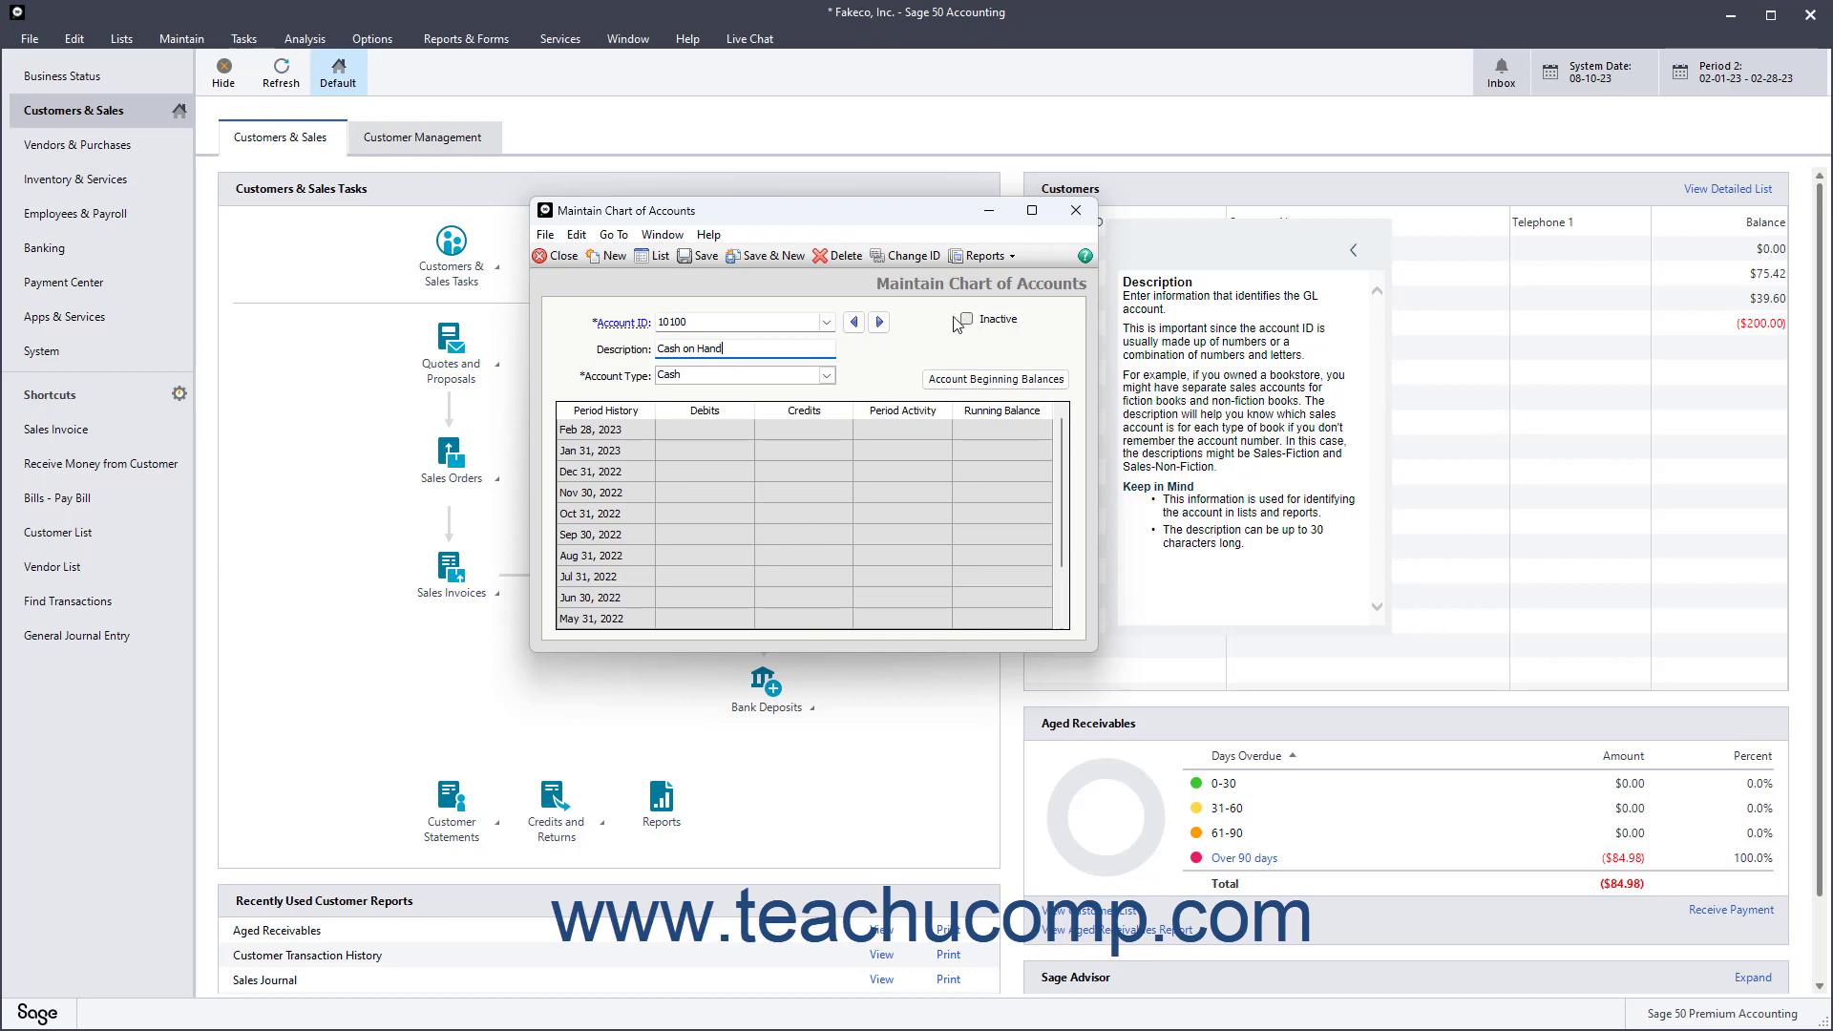
# Load account 10000 Petty Cash from the Account ID lookup list
pyautogui.click(828, 324)
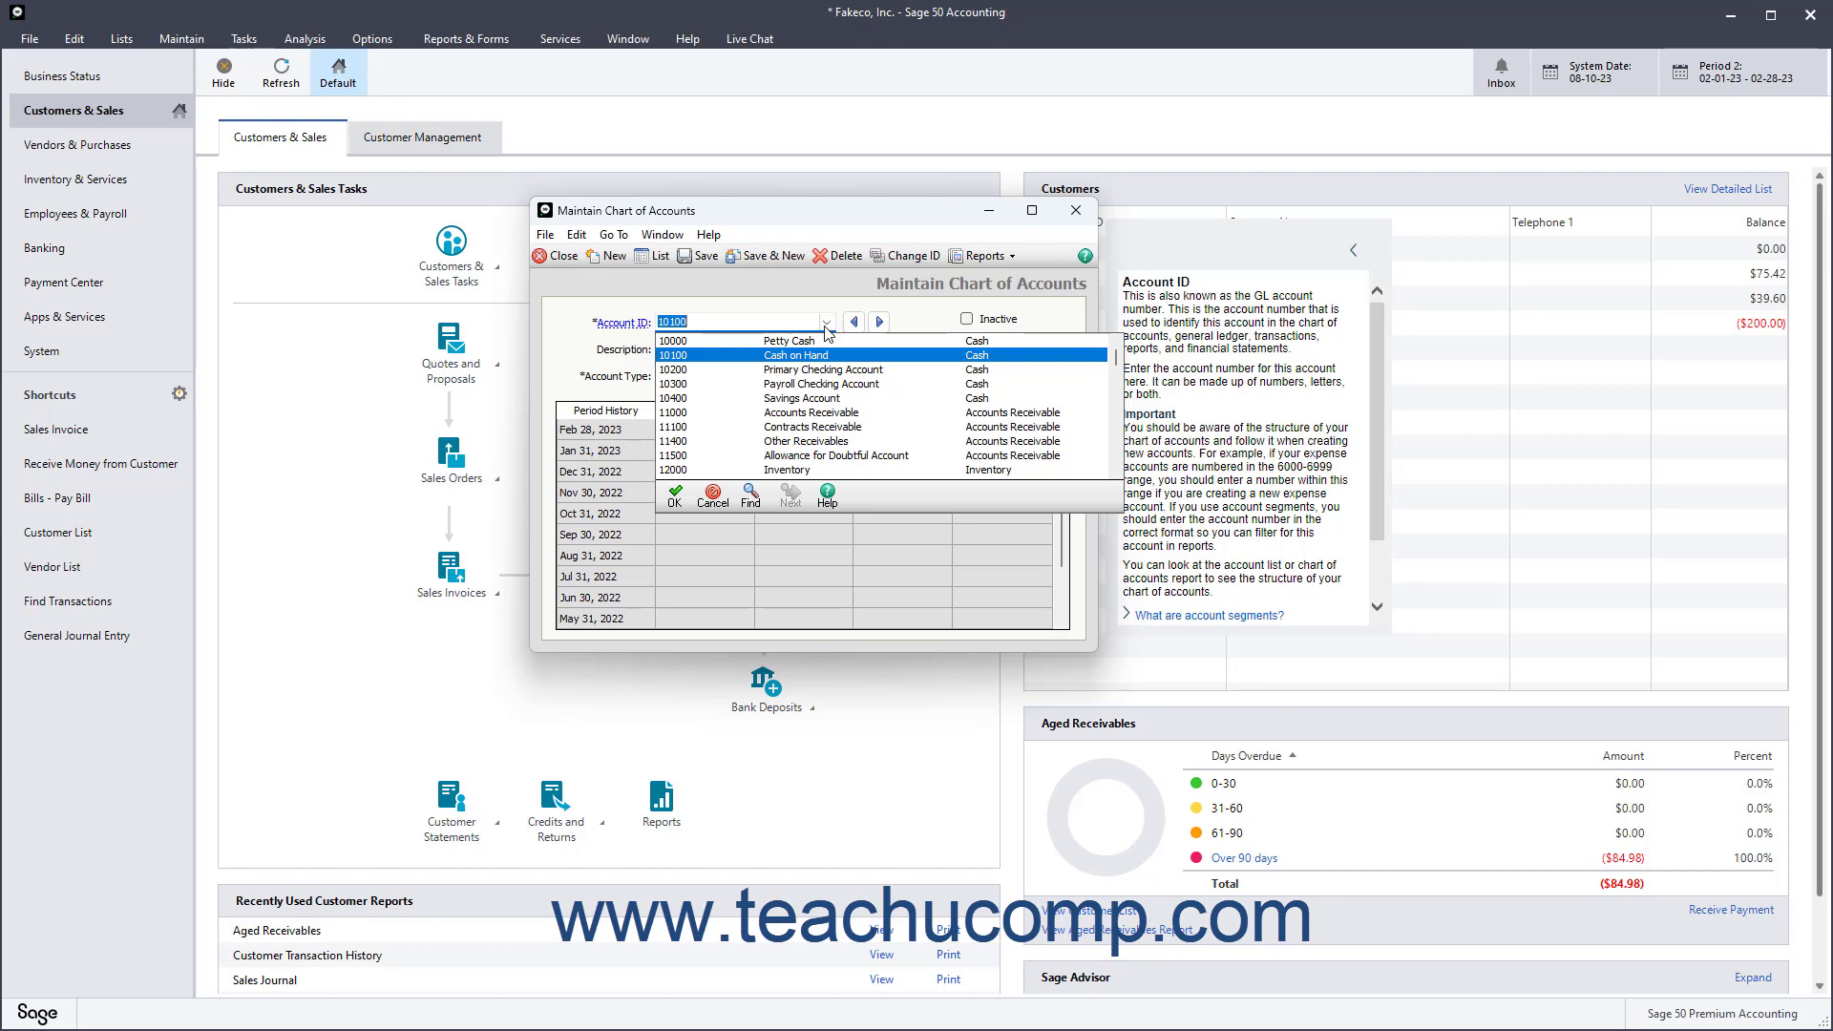
pyautogui.click(783, 342)
pyautogui.click(783, 343)
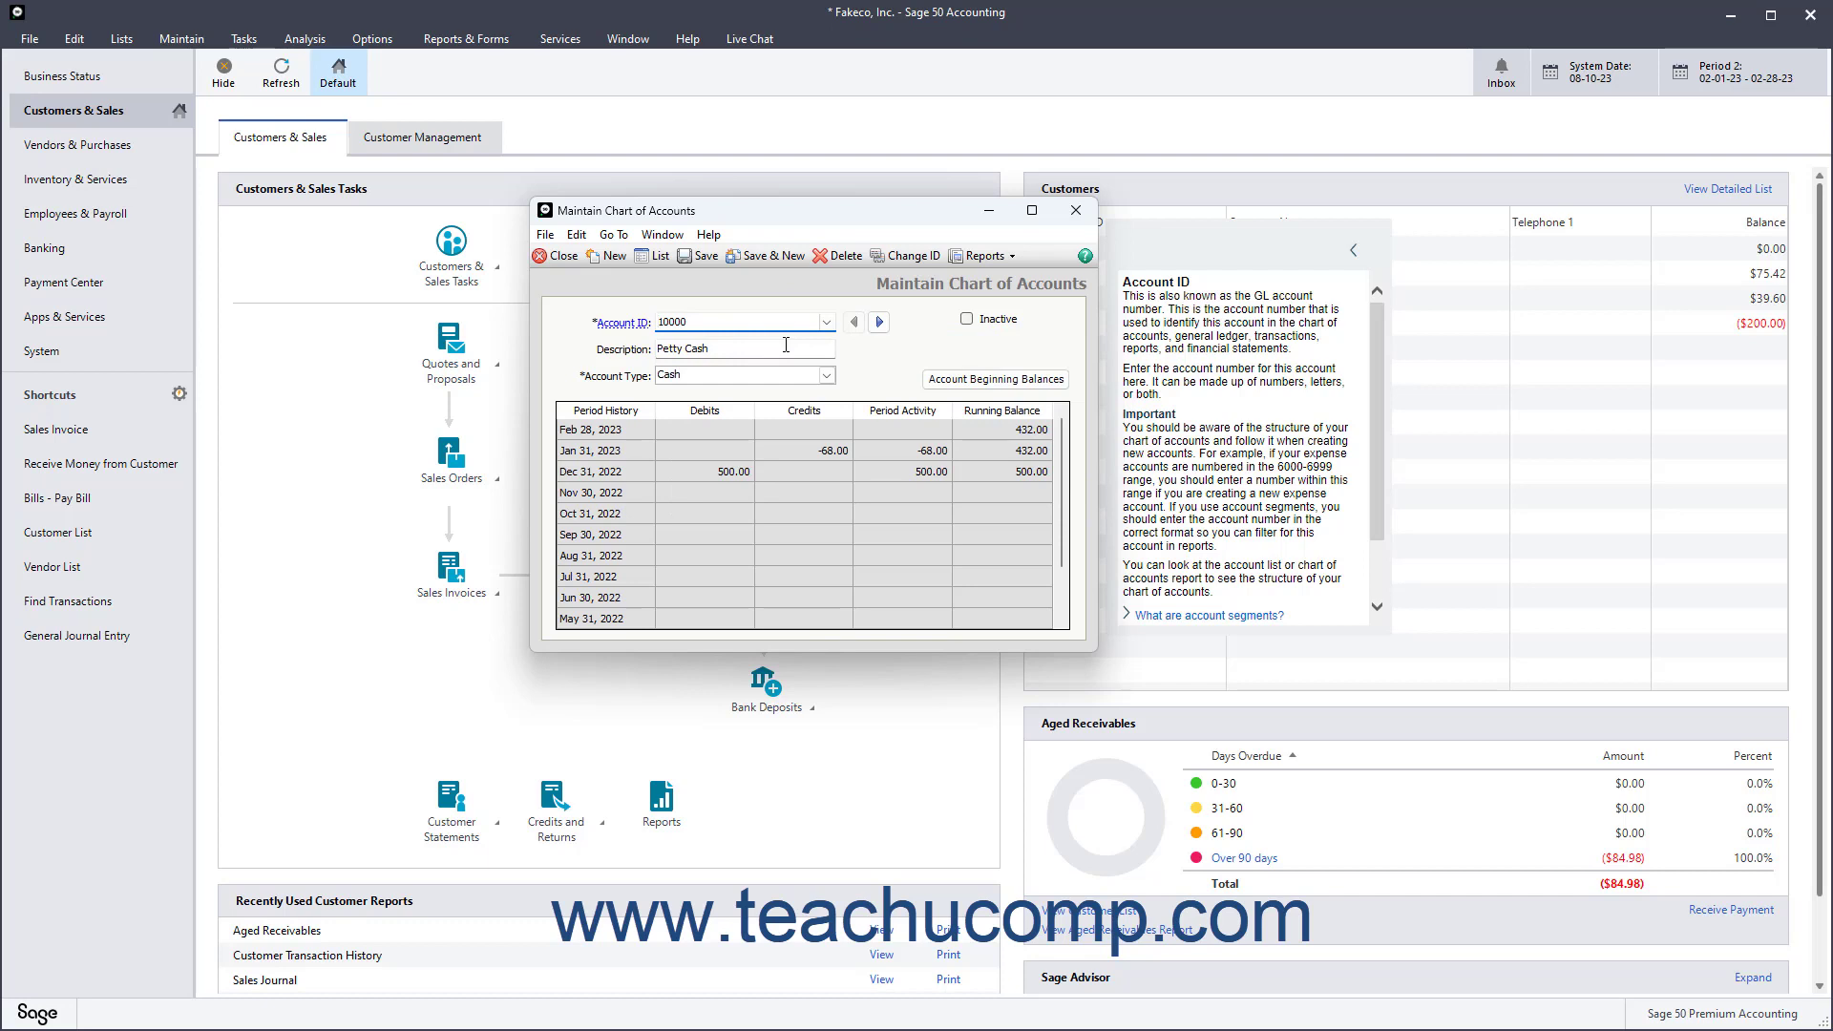
pyautogui.click(658, 255)
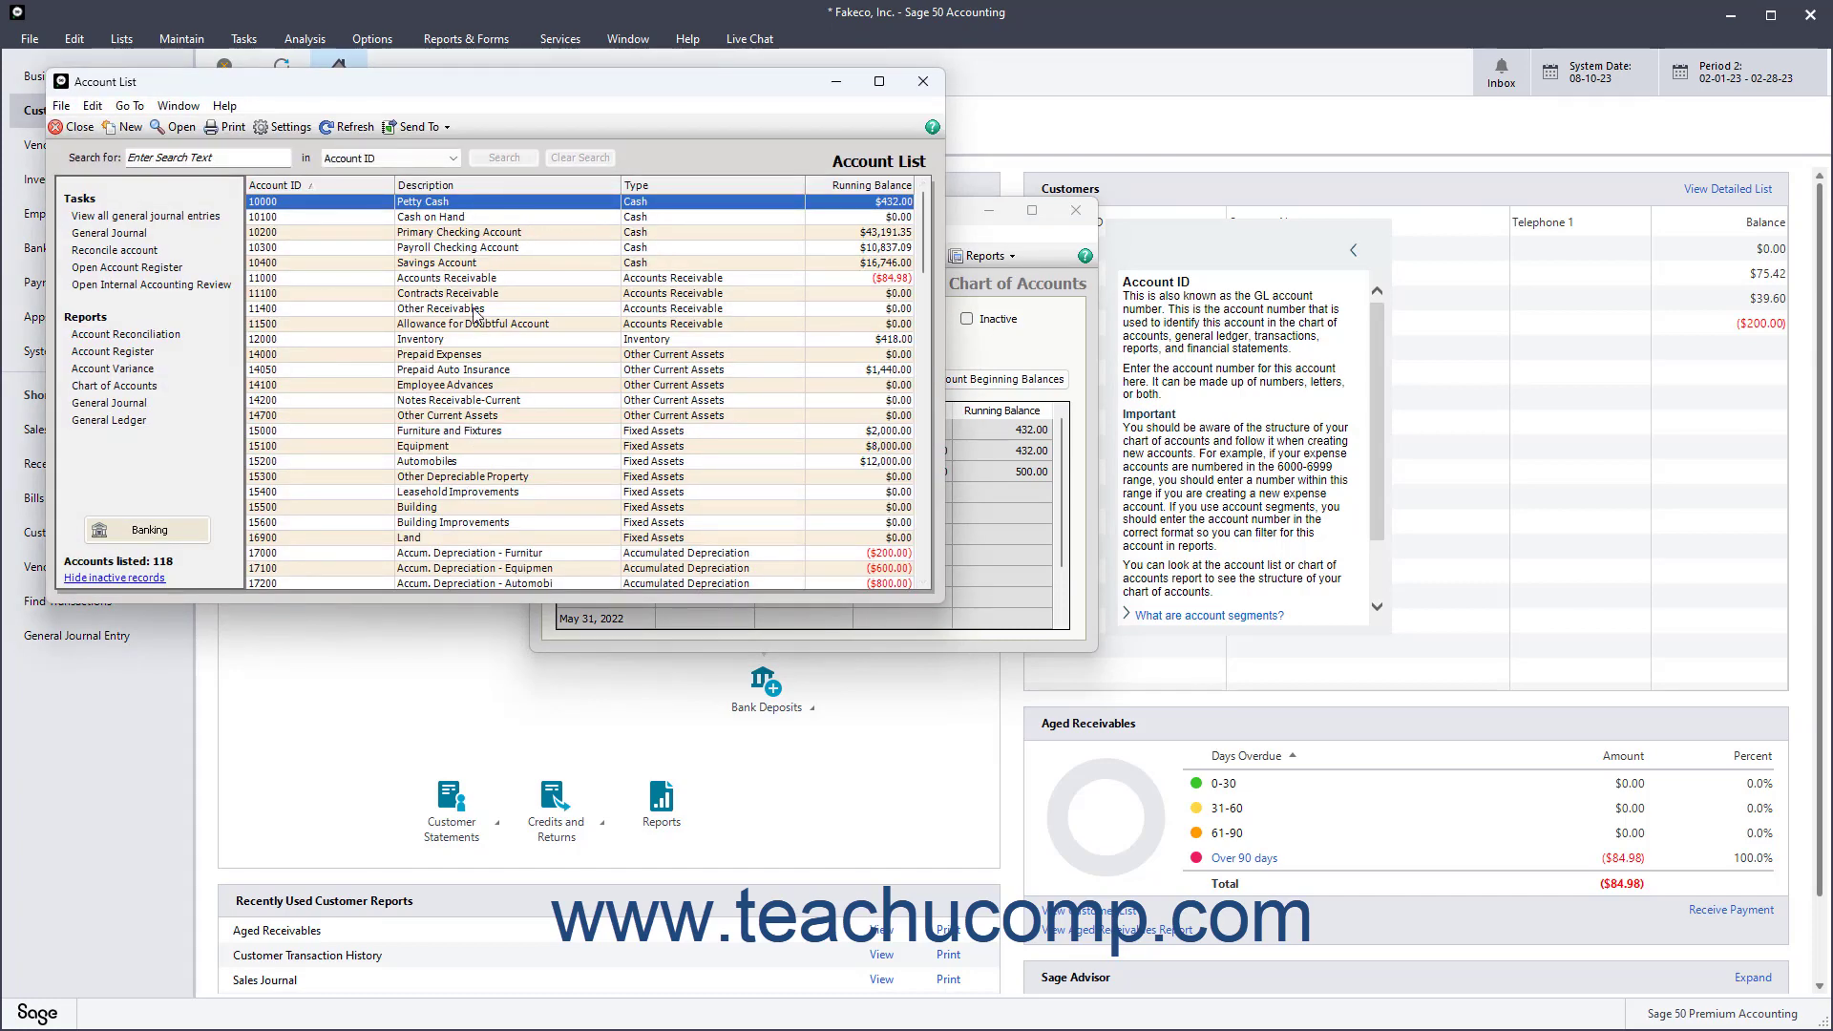
pyautogui.click(922, 81)
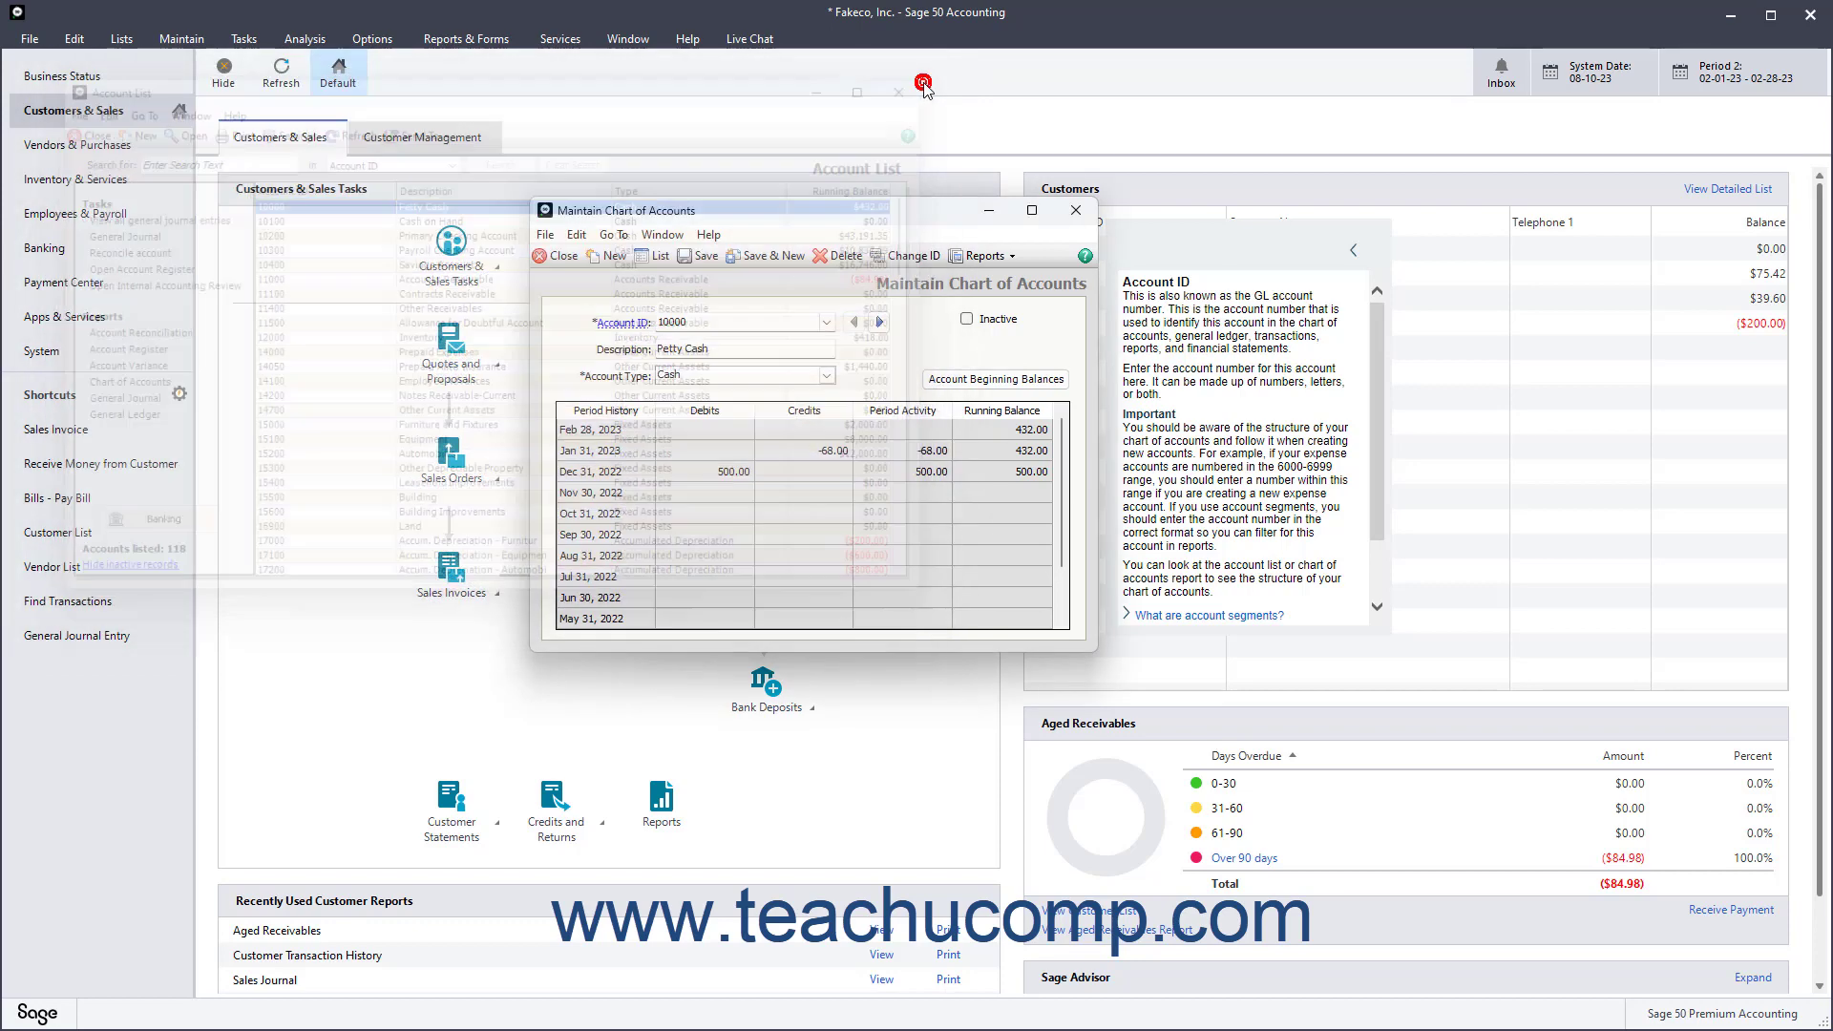
# Show field help for the Petty Cash description, then collapse the help panel to a side strip
pyautogui.click(1155, 268)
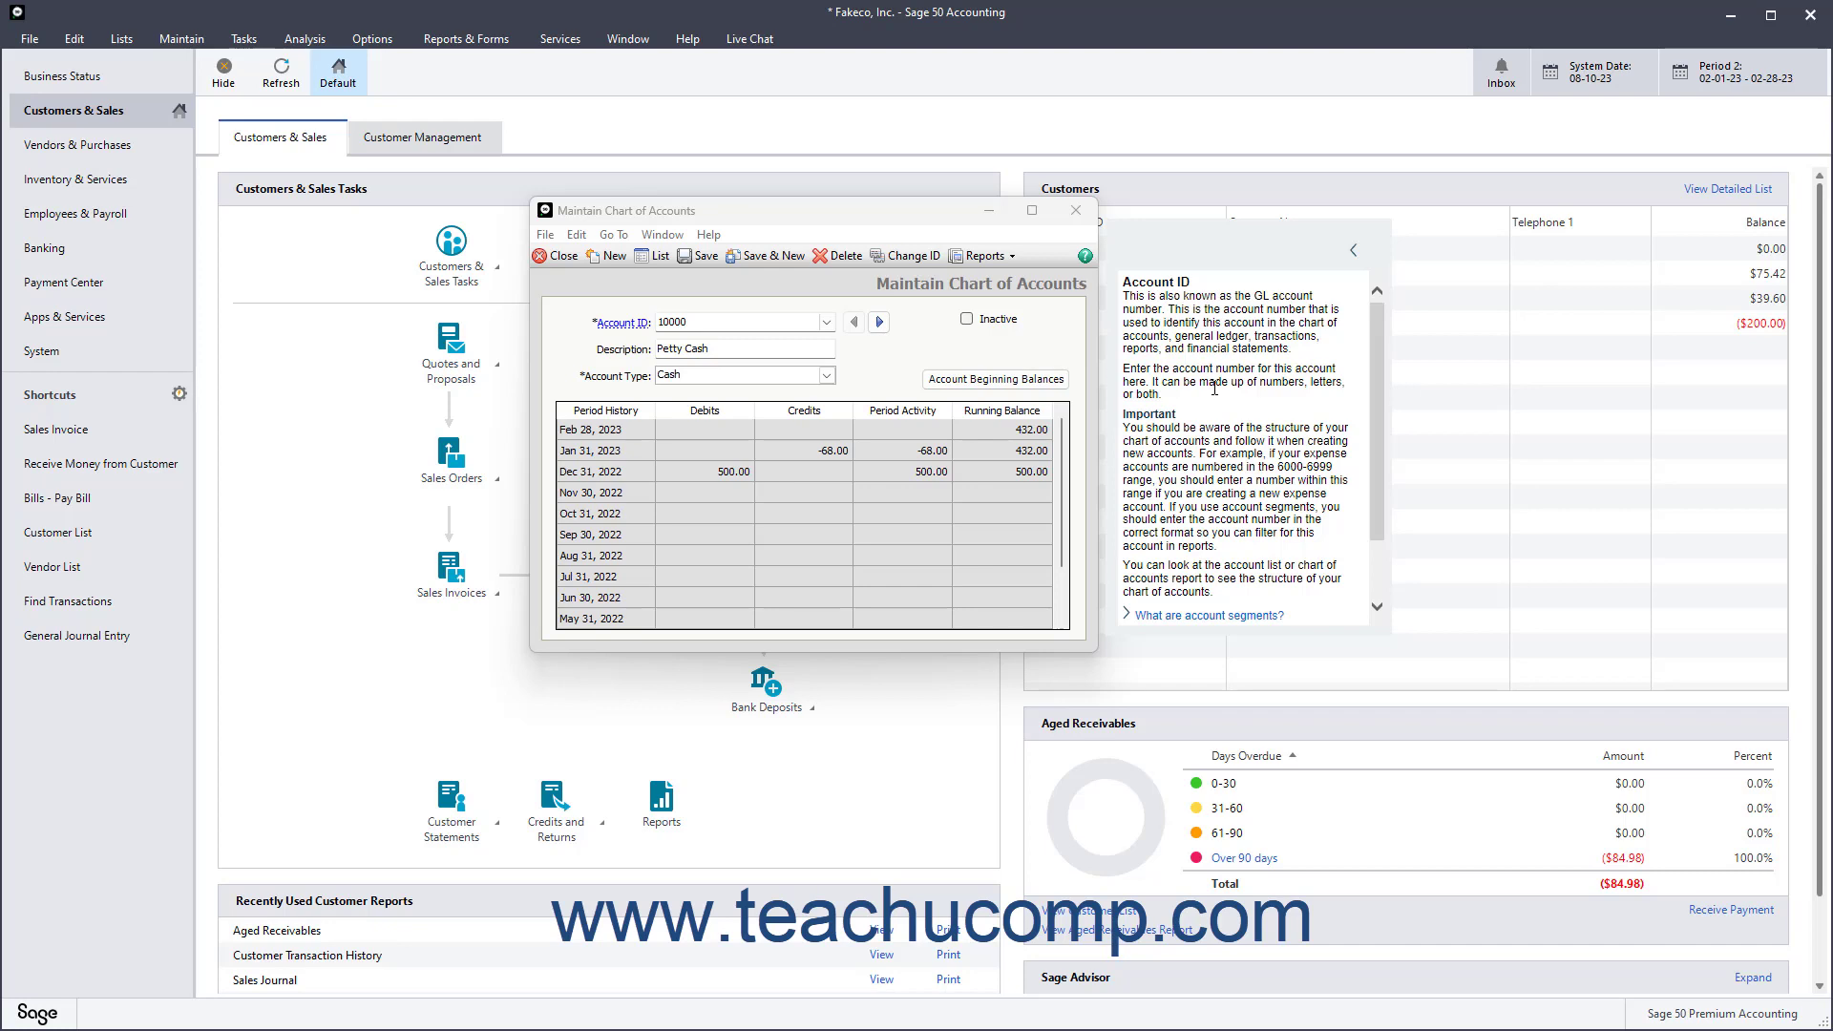
pyautogui.click(742, 350)
pyautogui.click(780, 344)
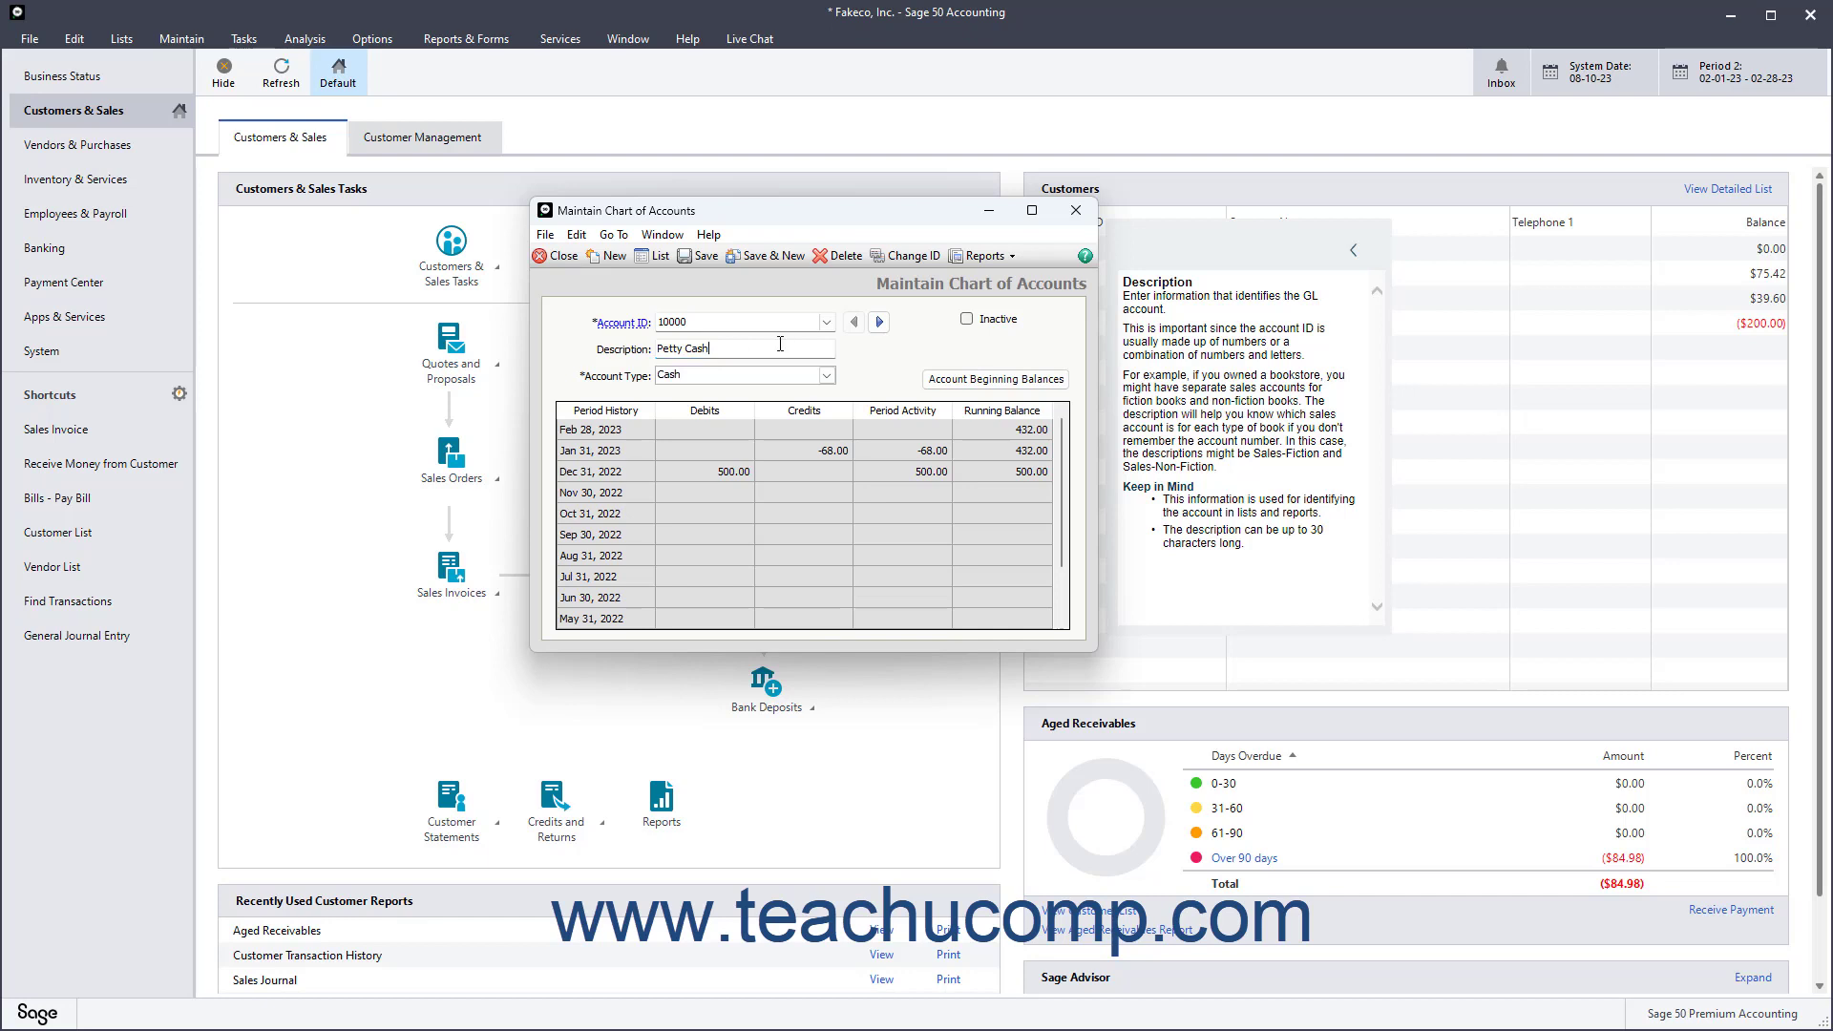
pyautogui.click(1354, 252)
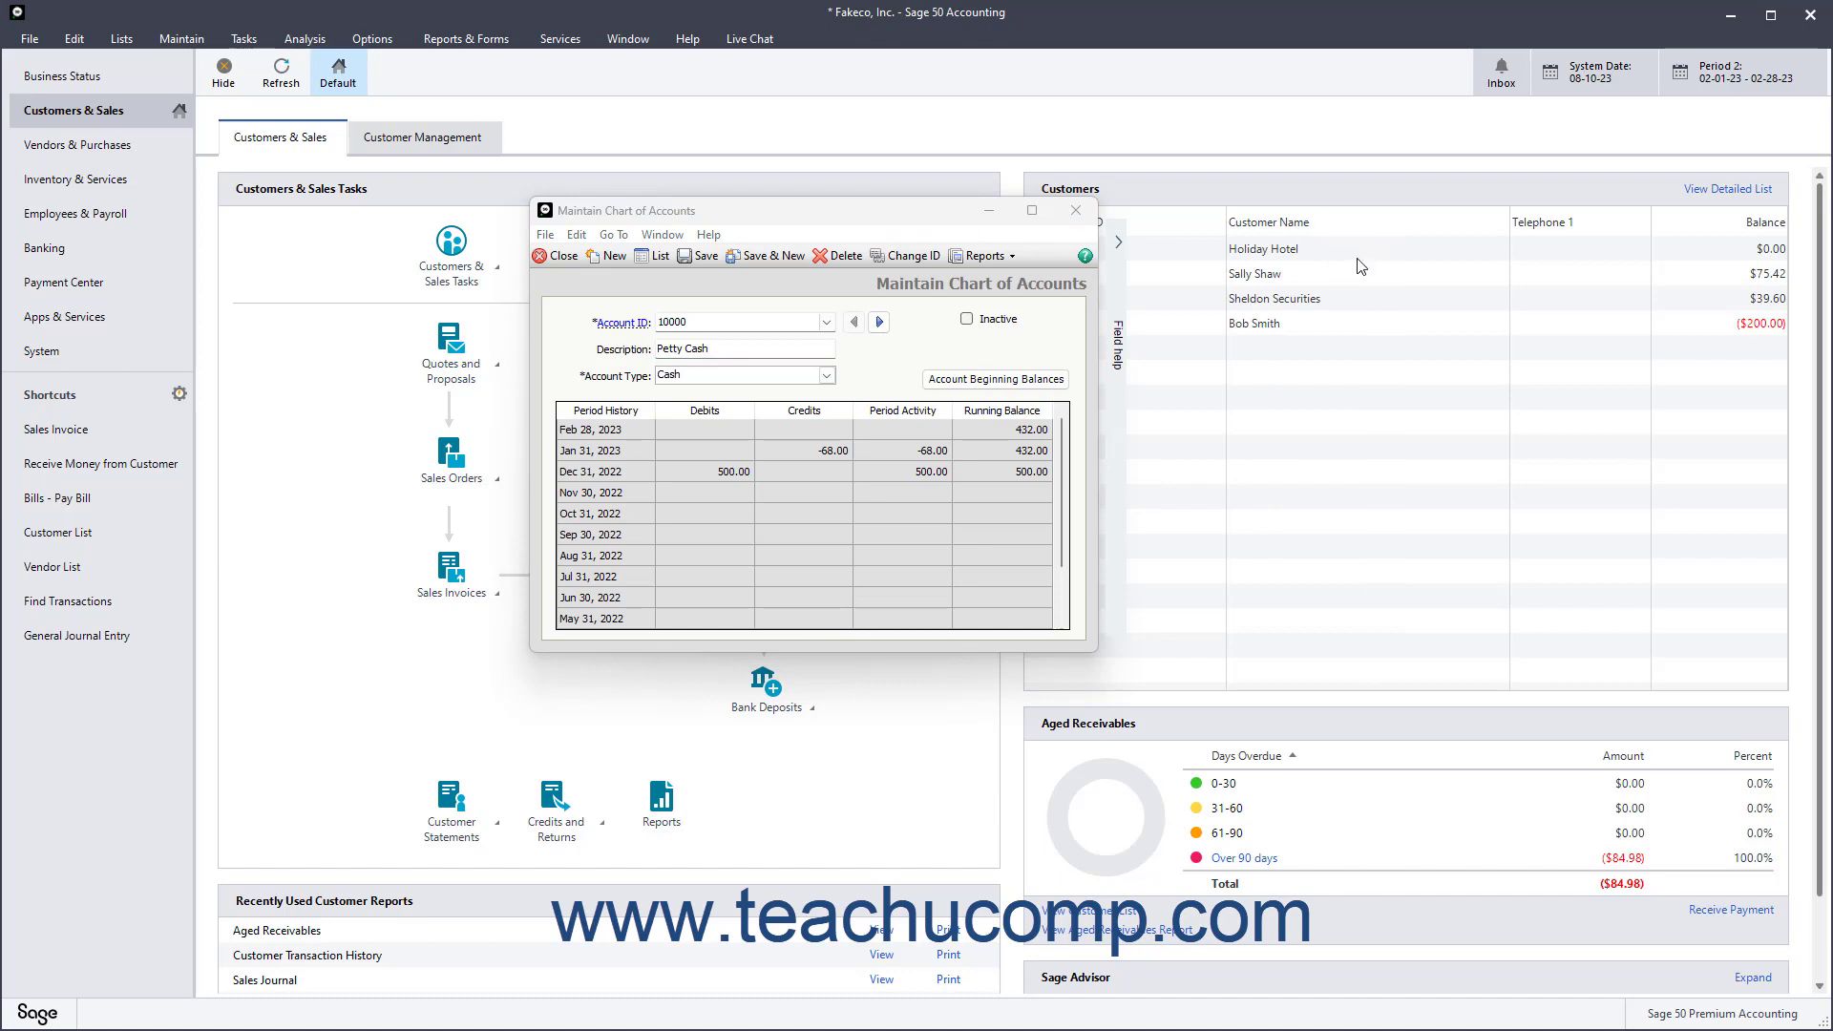
pyautogui.moveTo(1127, 270)
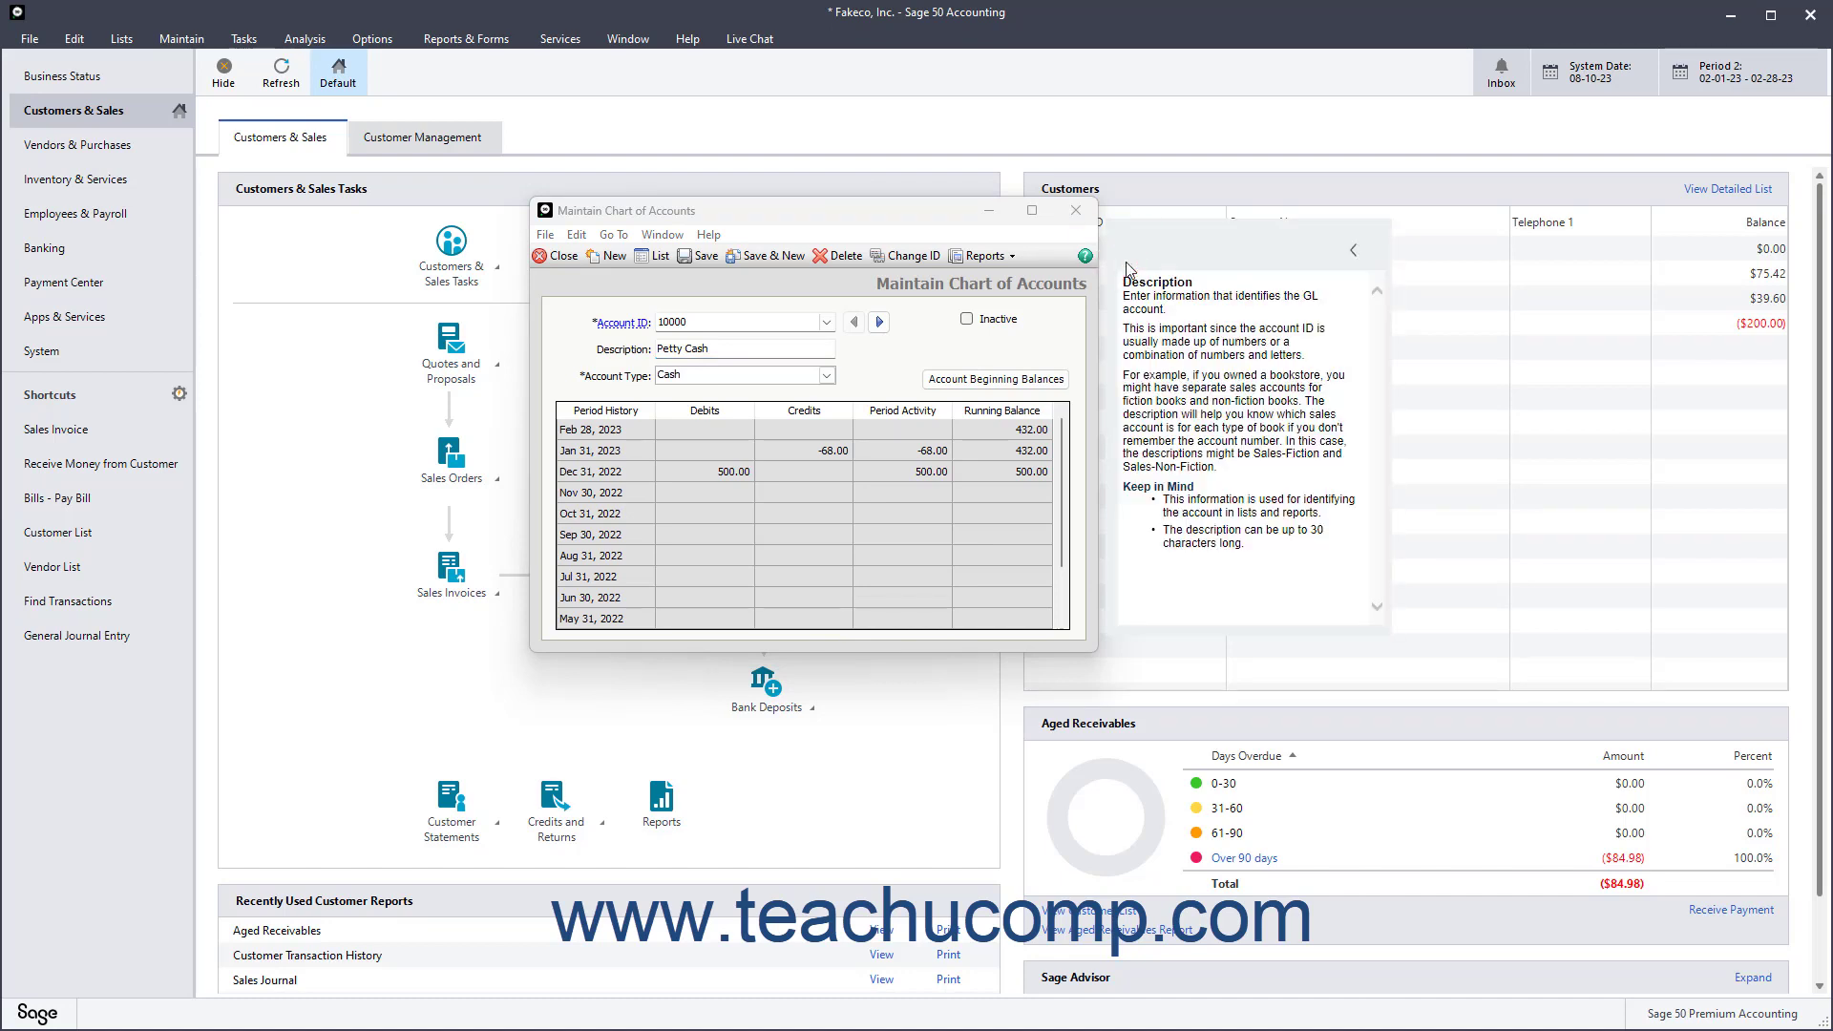
# Start a new account with ID 10250, description 'Secondary CHecking' and account type Cash
pyautogui.click(1353, 251)
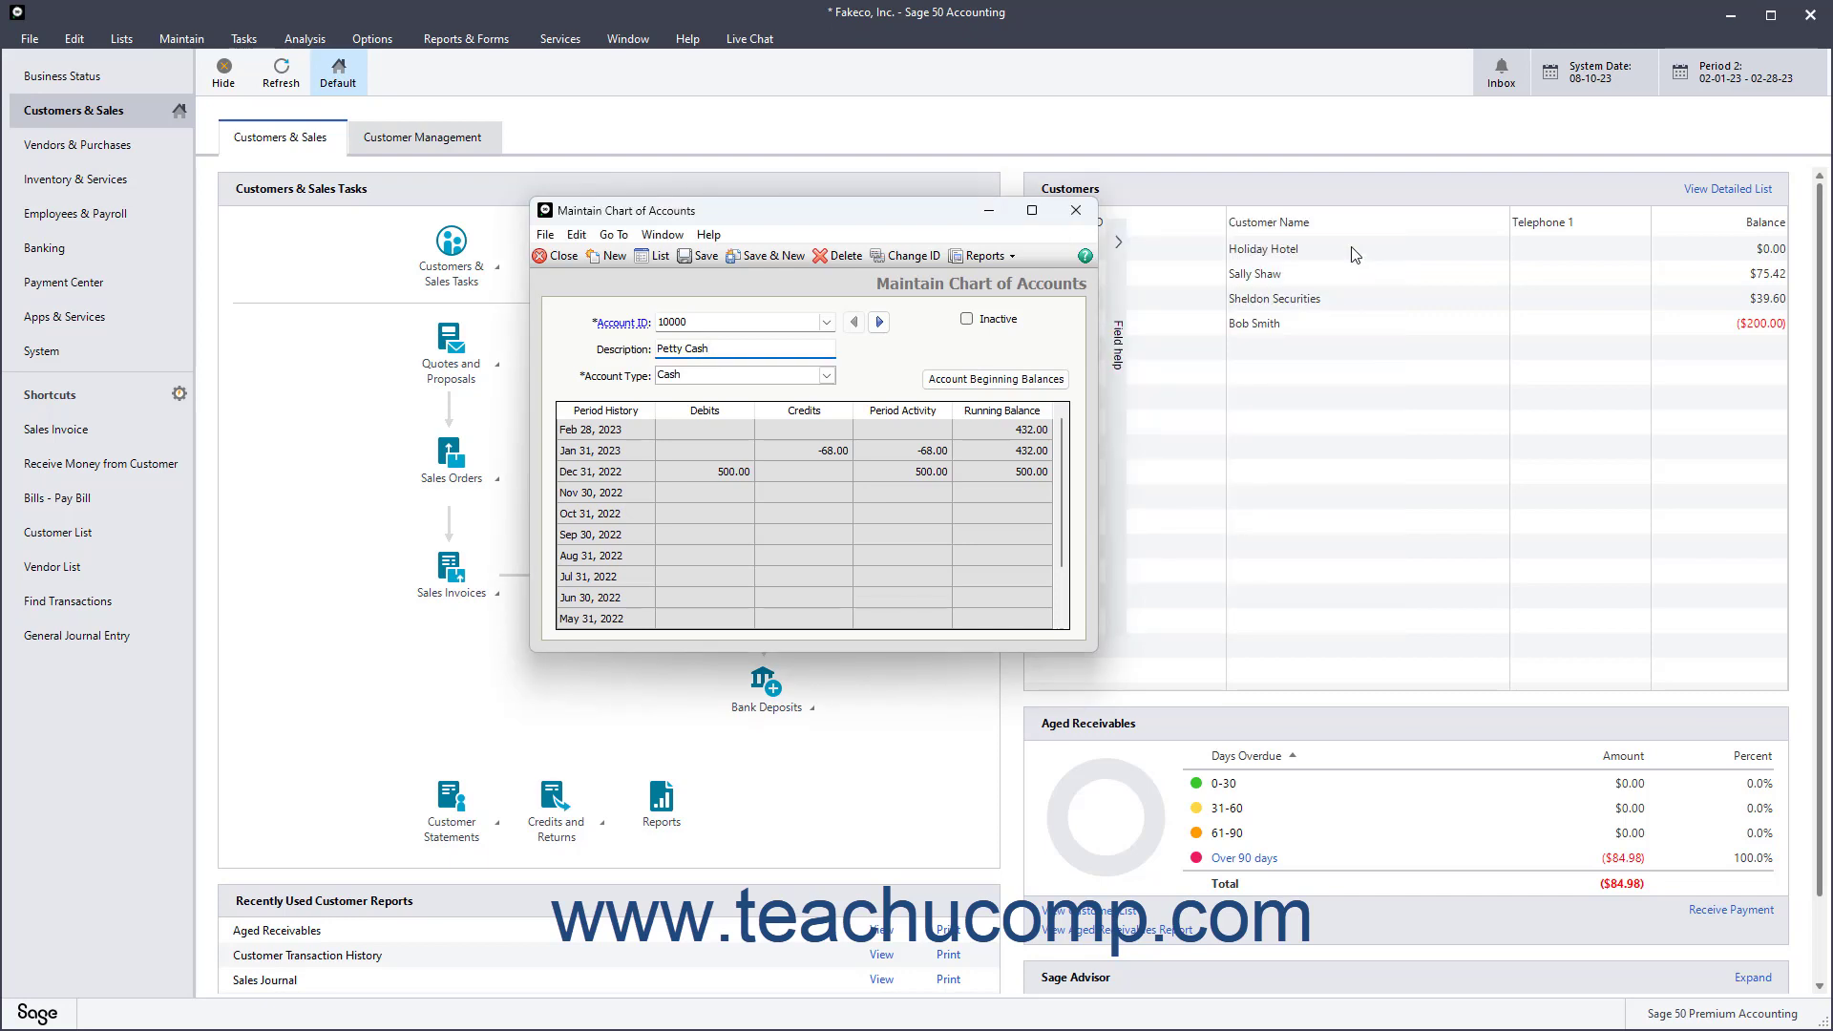
pyautogui.click(611, 257)
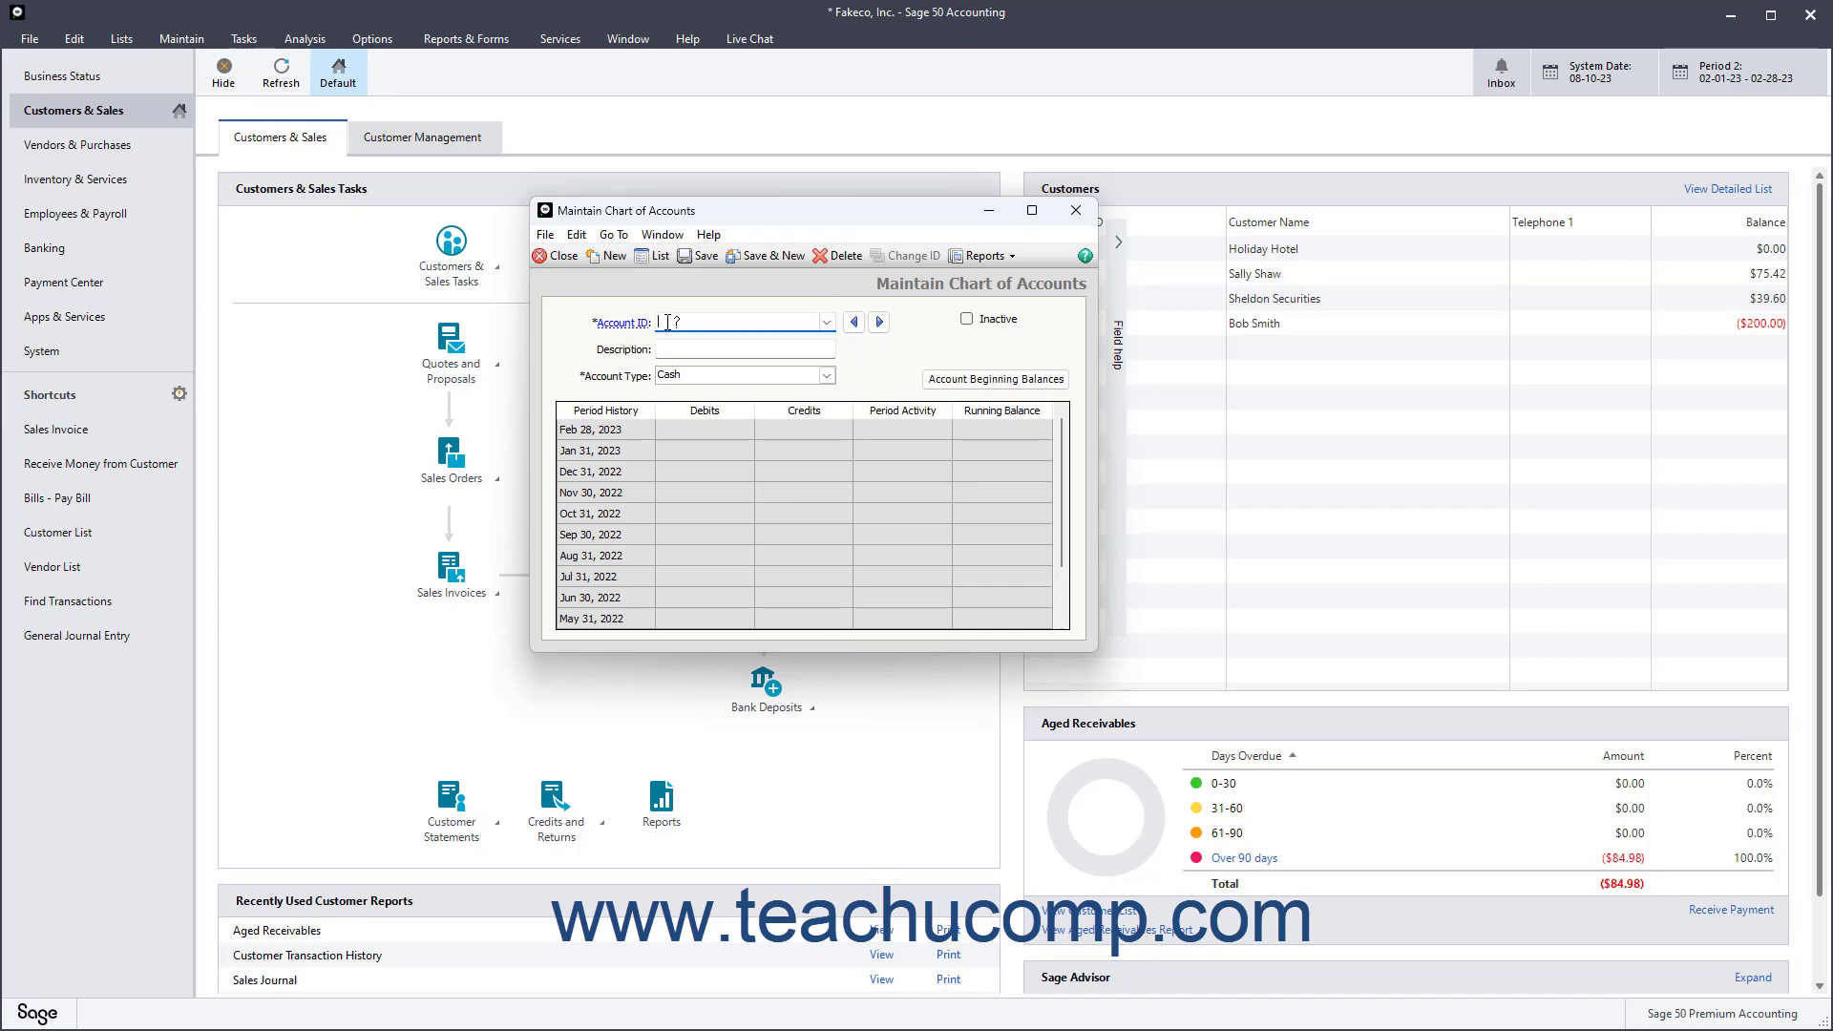
pyautogui.write('10250')
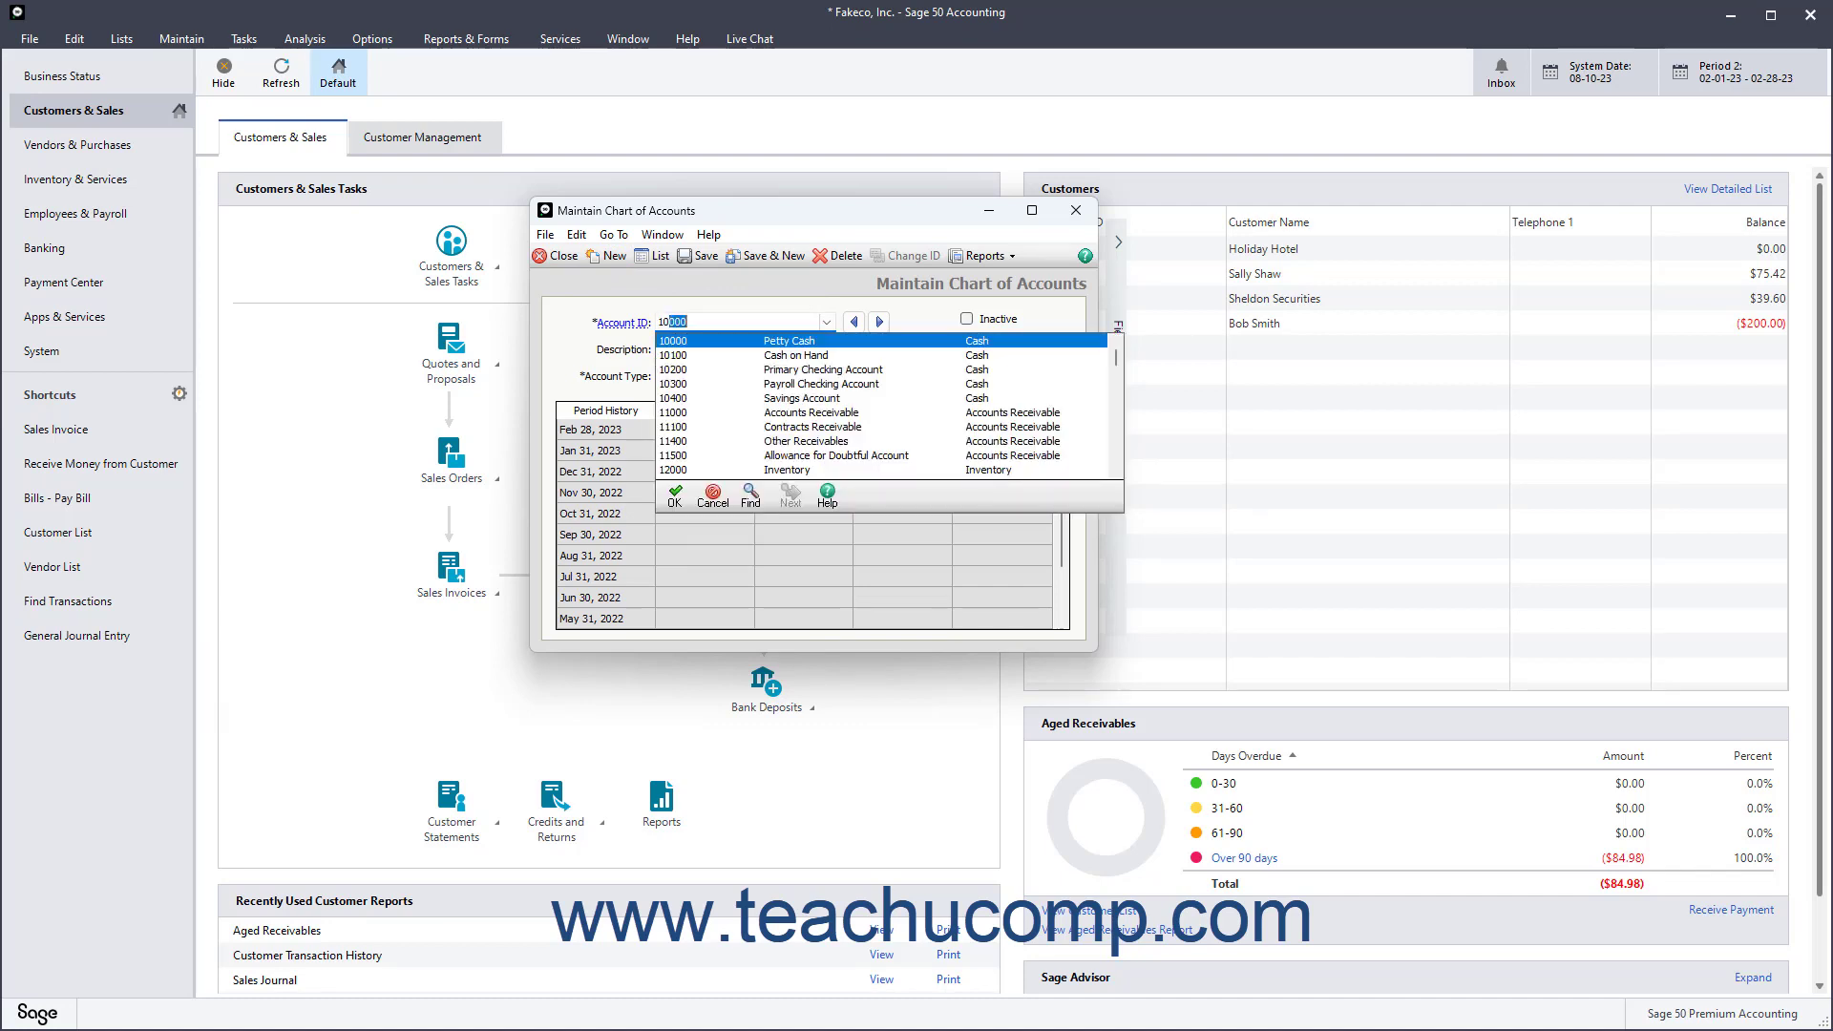
pyautogui.press('Tab')
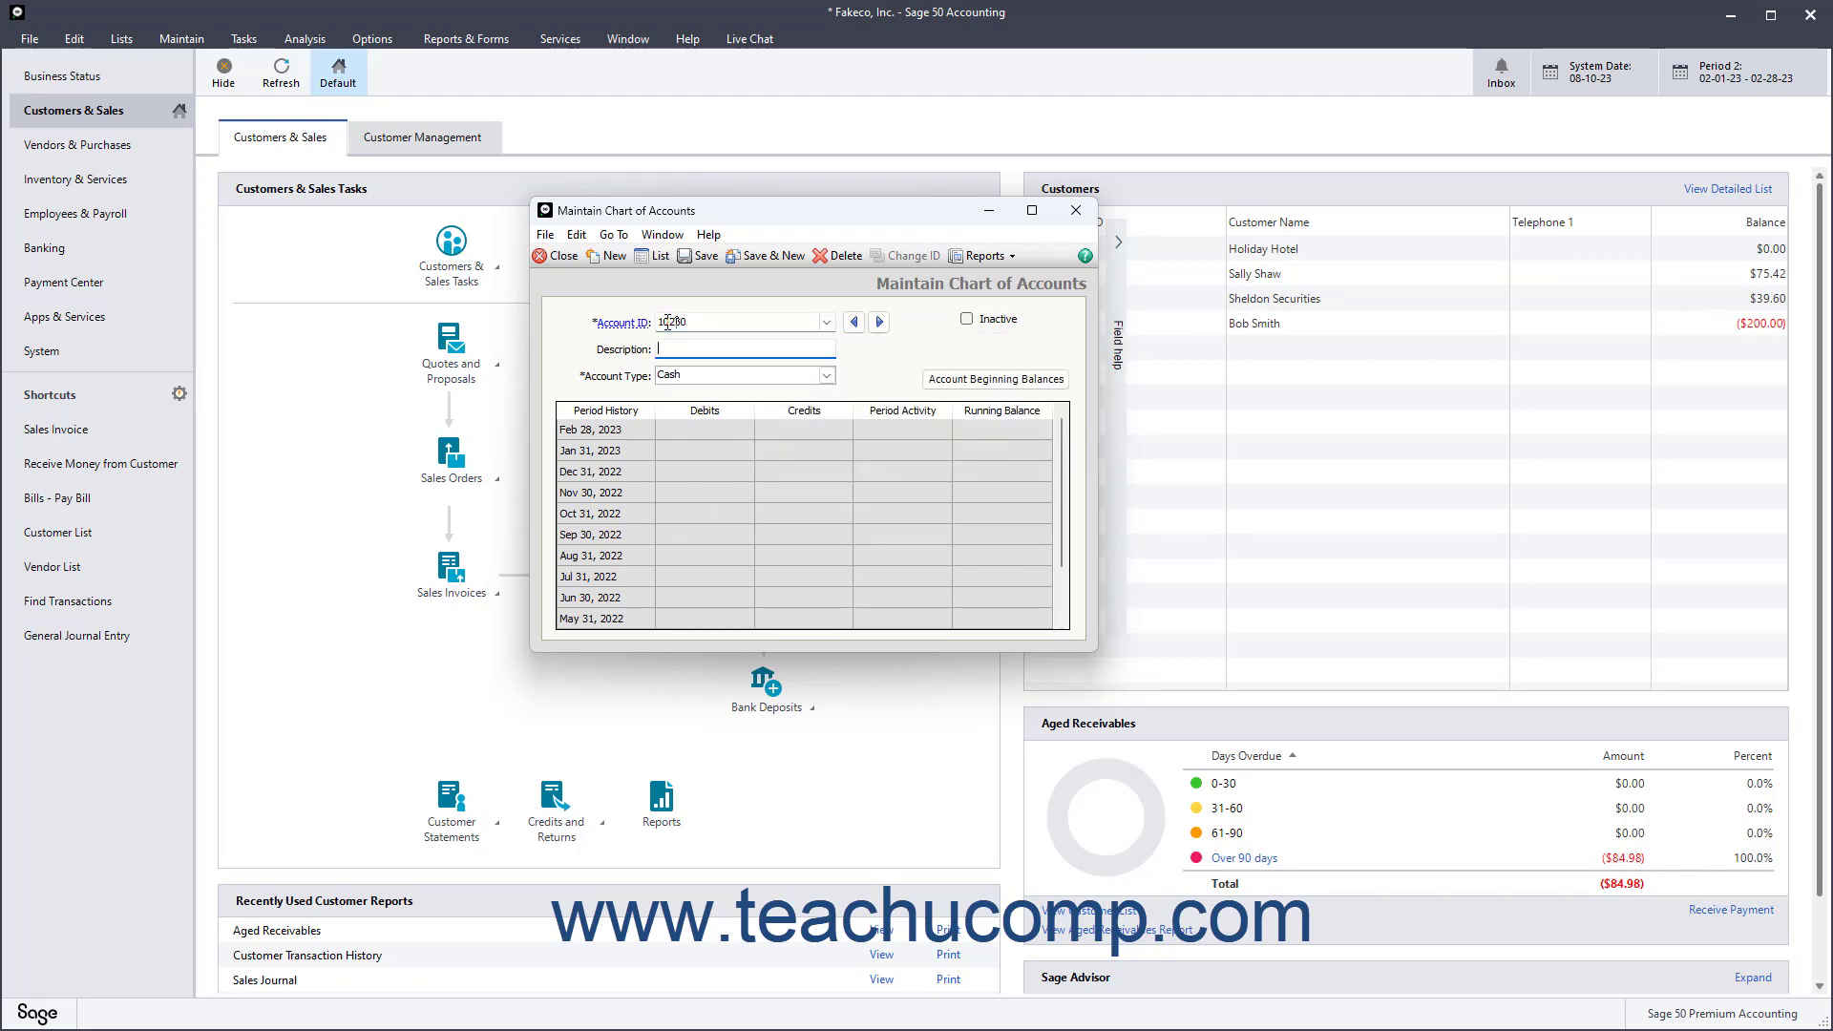
pyautogui.write('Secondary CHecking')
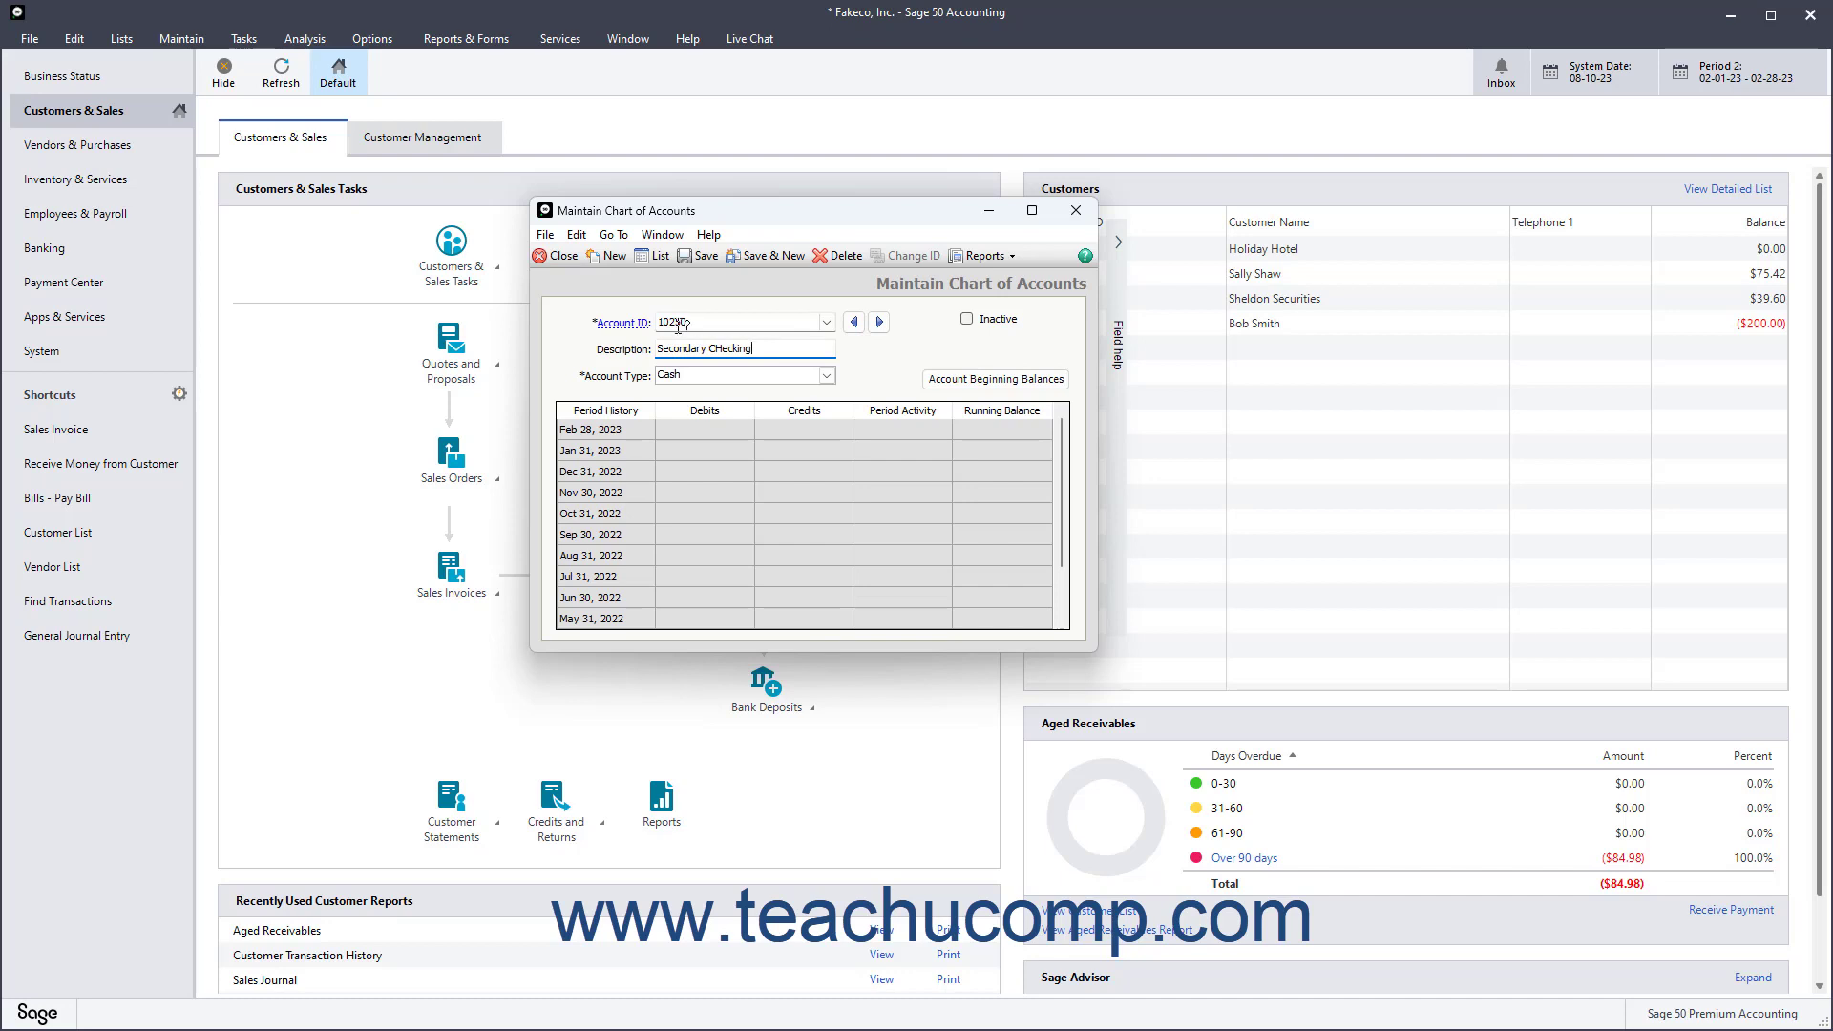
pyautogui.click(827, 375)
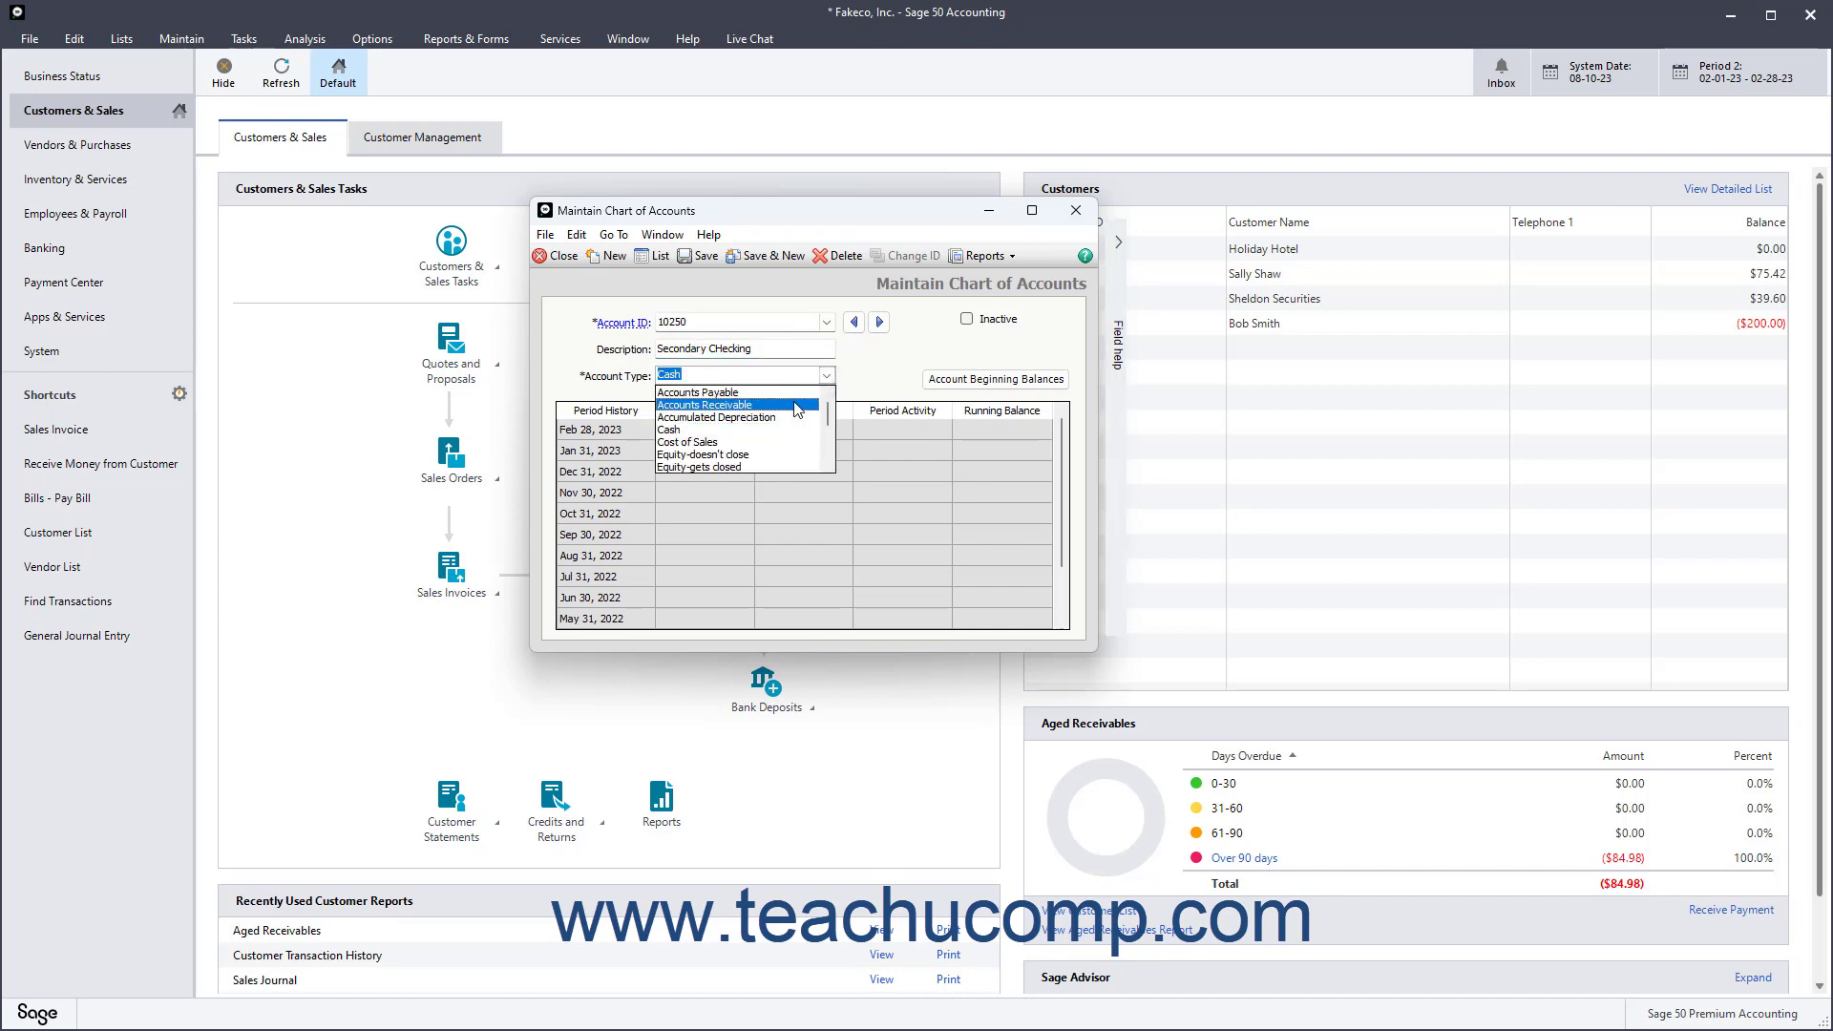
pyautogui.click(745, 430)
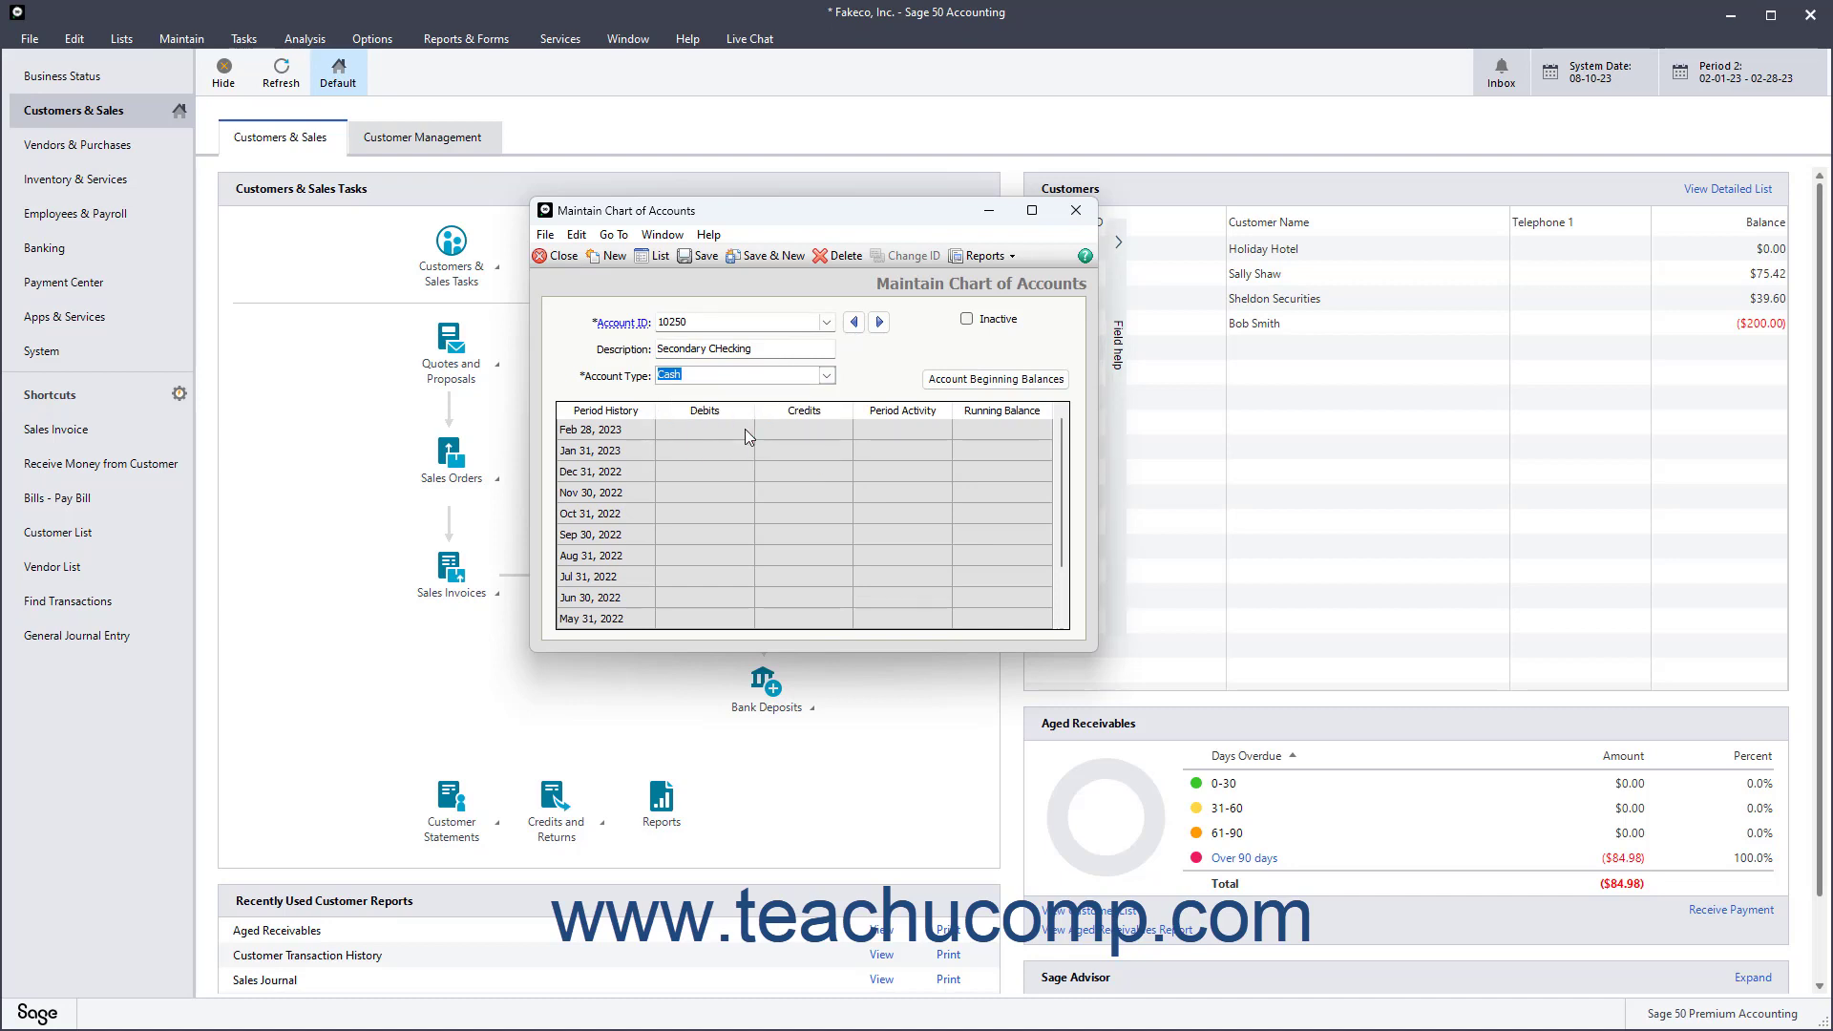
pyautogui.click(715, 322)
# Correct the description from 'Secondary CHecking' to 'Secondary Checking'
pyautogui.click(731, 350)
pyautogui.click(721, 349)
pyautogui.press('BackSpace')
pyautogui.write('h')
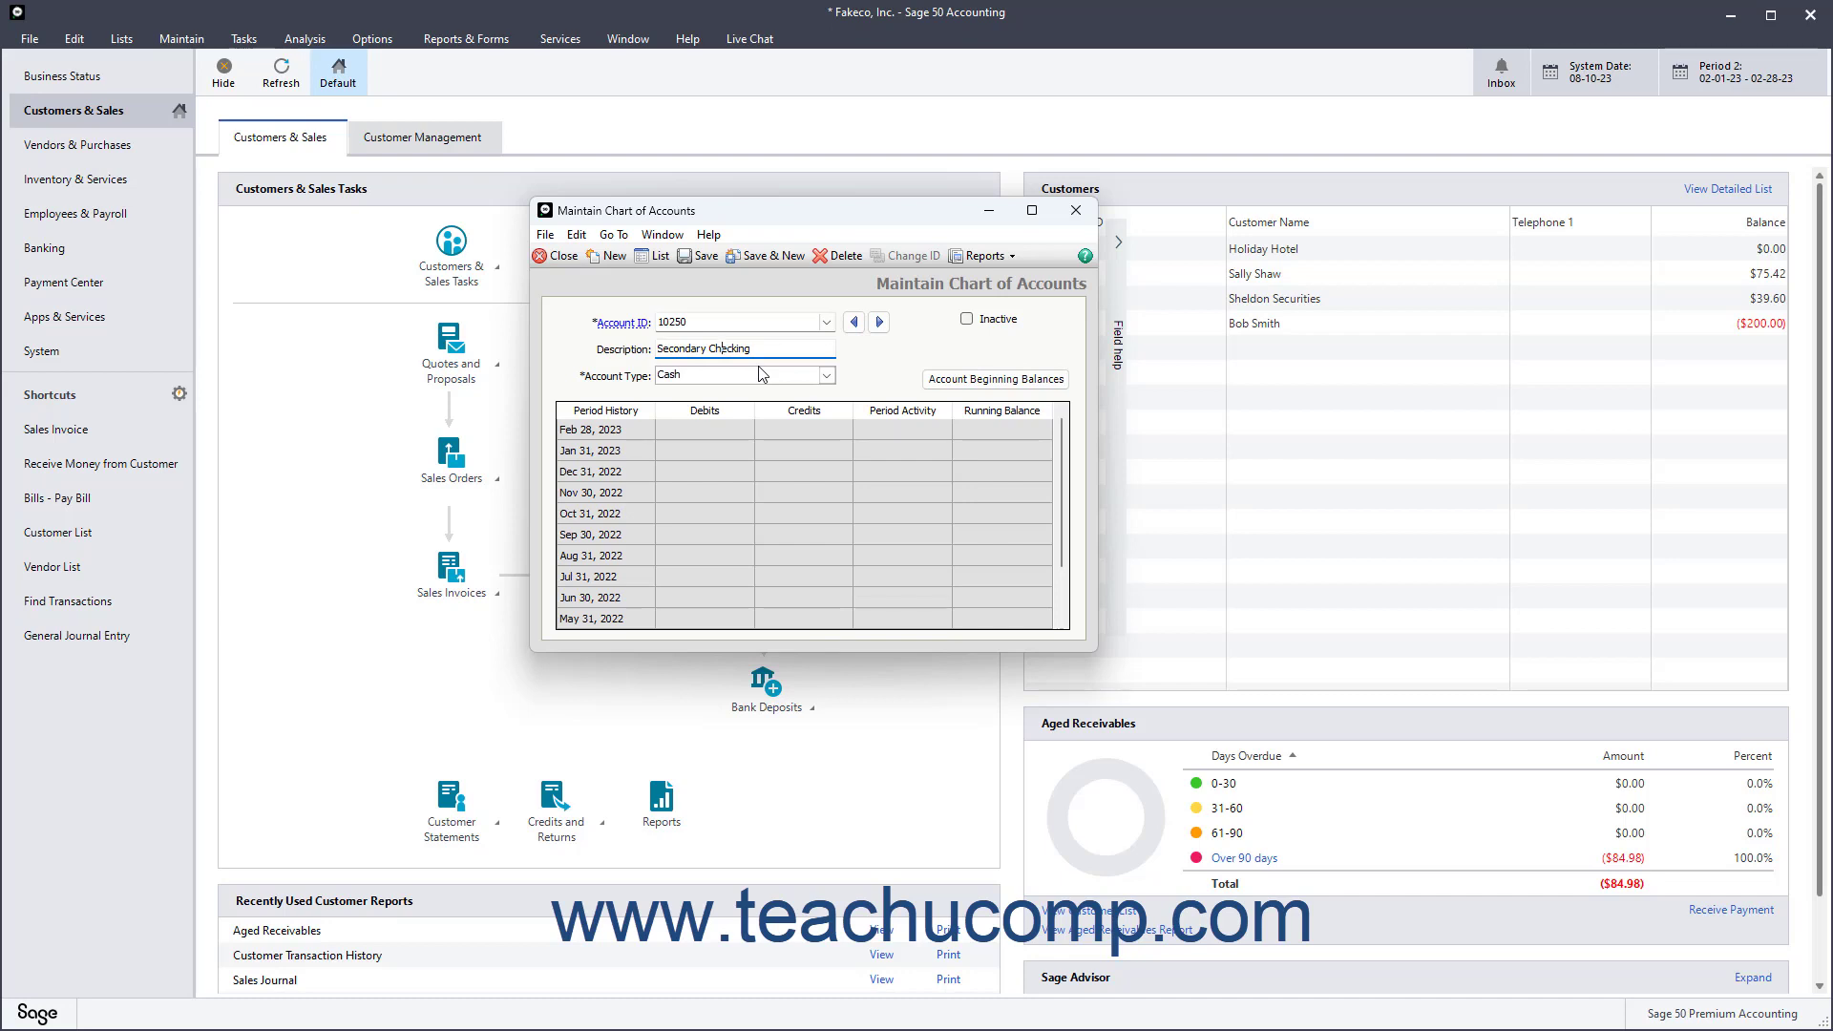
# Review the Account Type list, leaving the type set to Cash
pyautogui.click(826, 377)
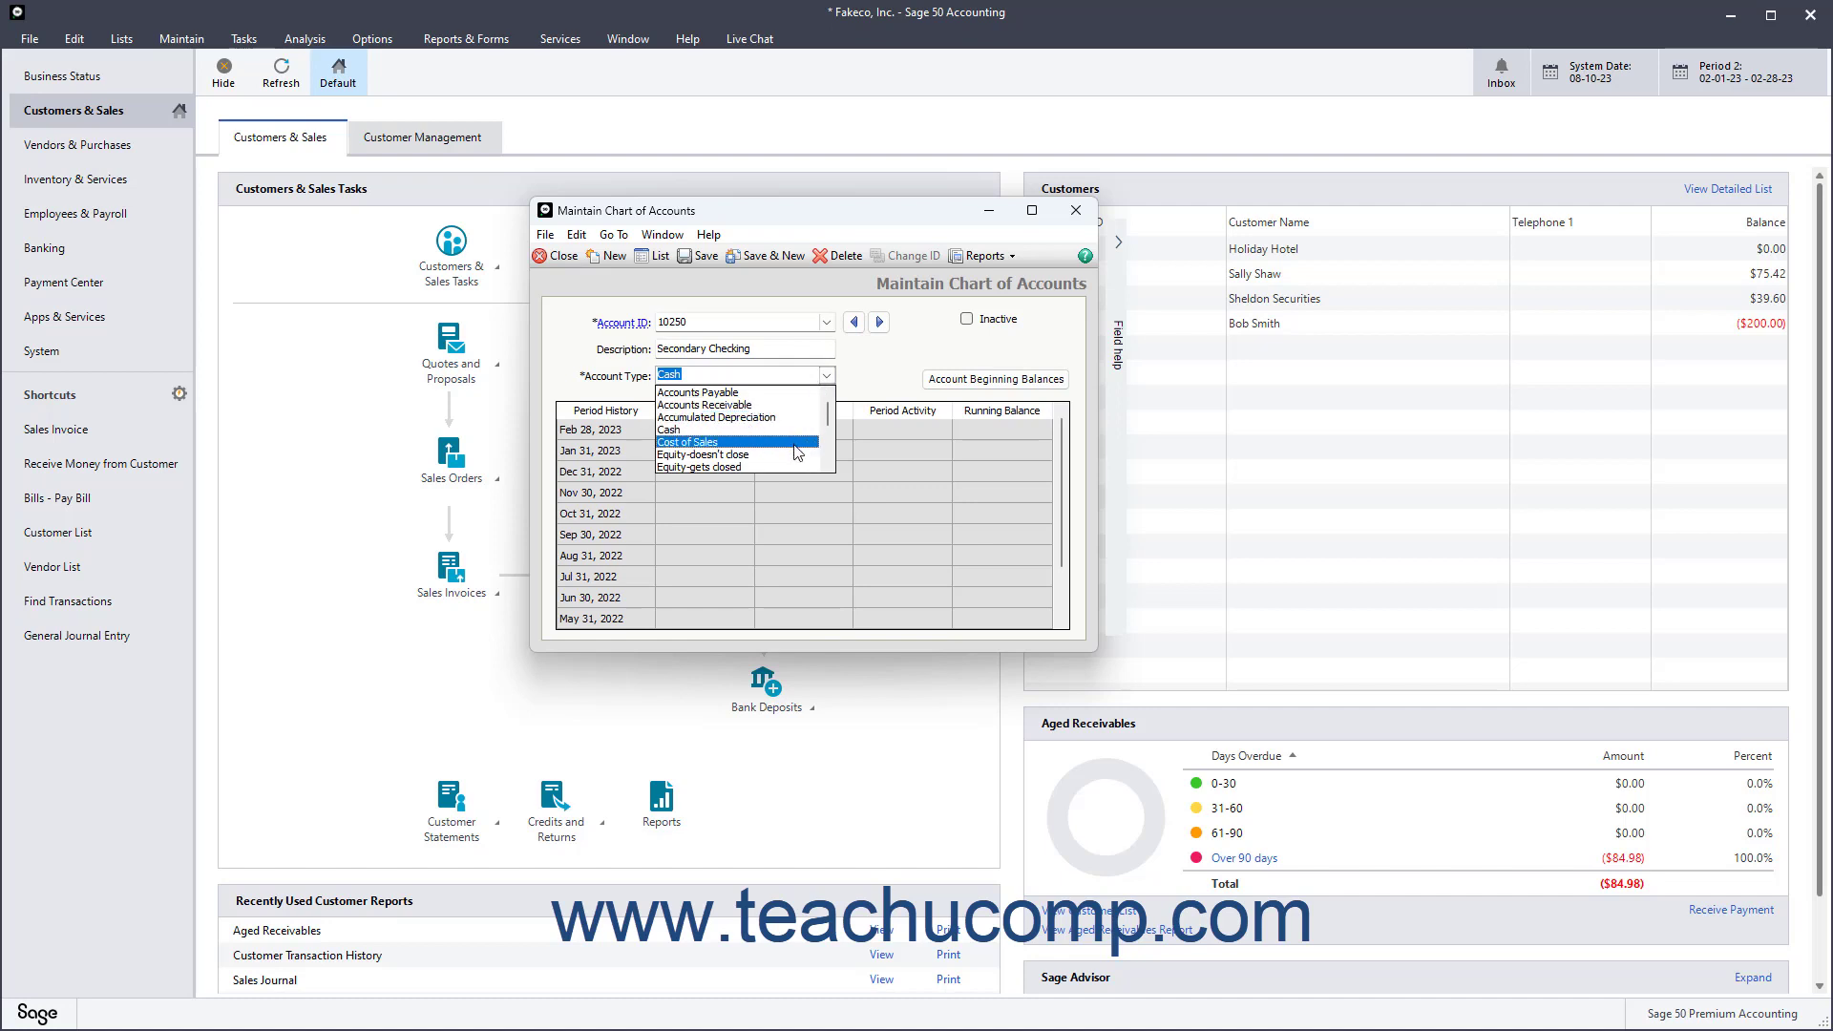
pyautogui.scroll(-2, 797, 452)
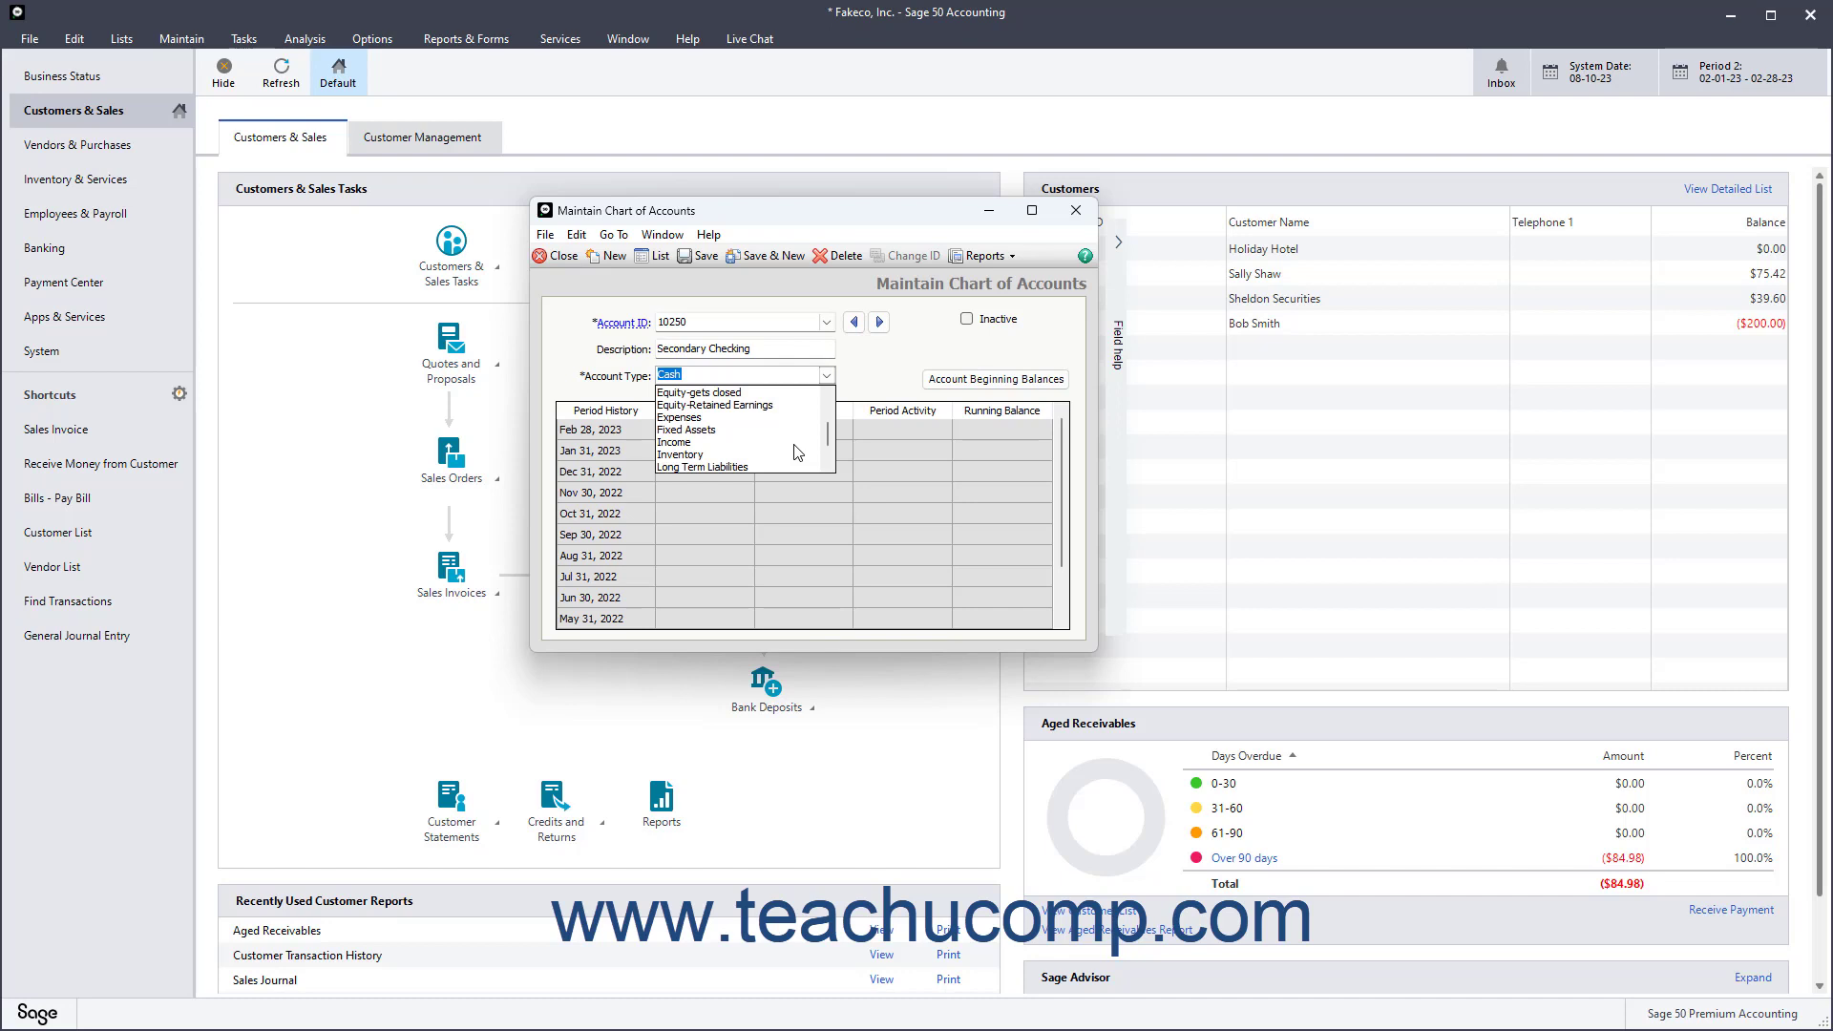
pyautogui.scroll(-3, 798, 453)
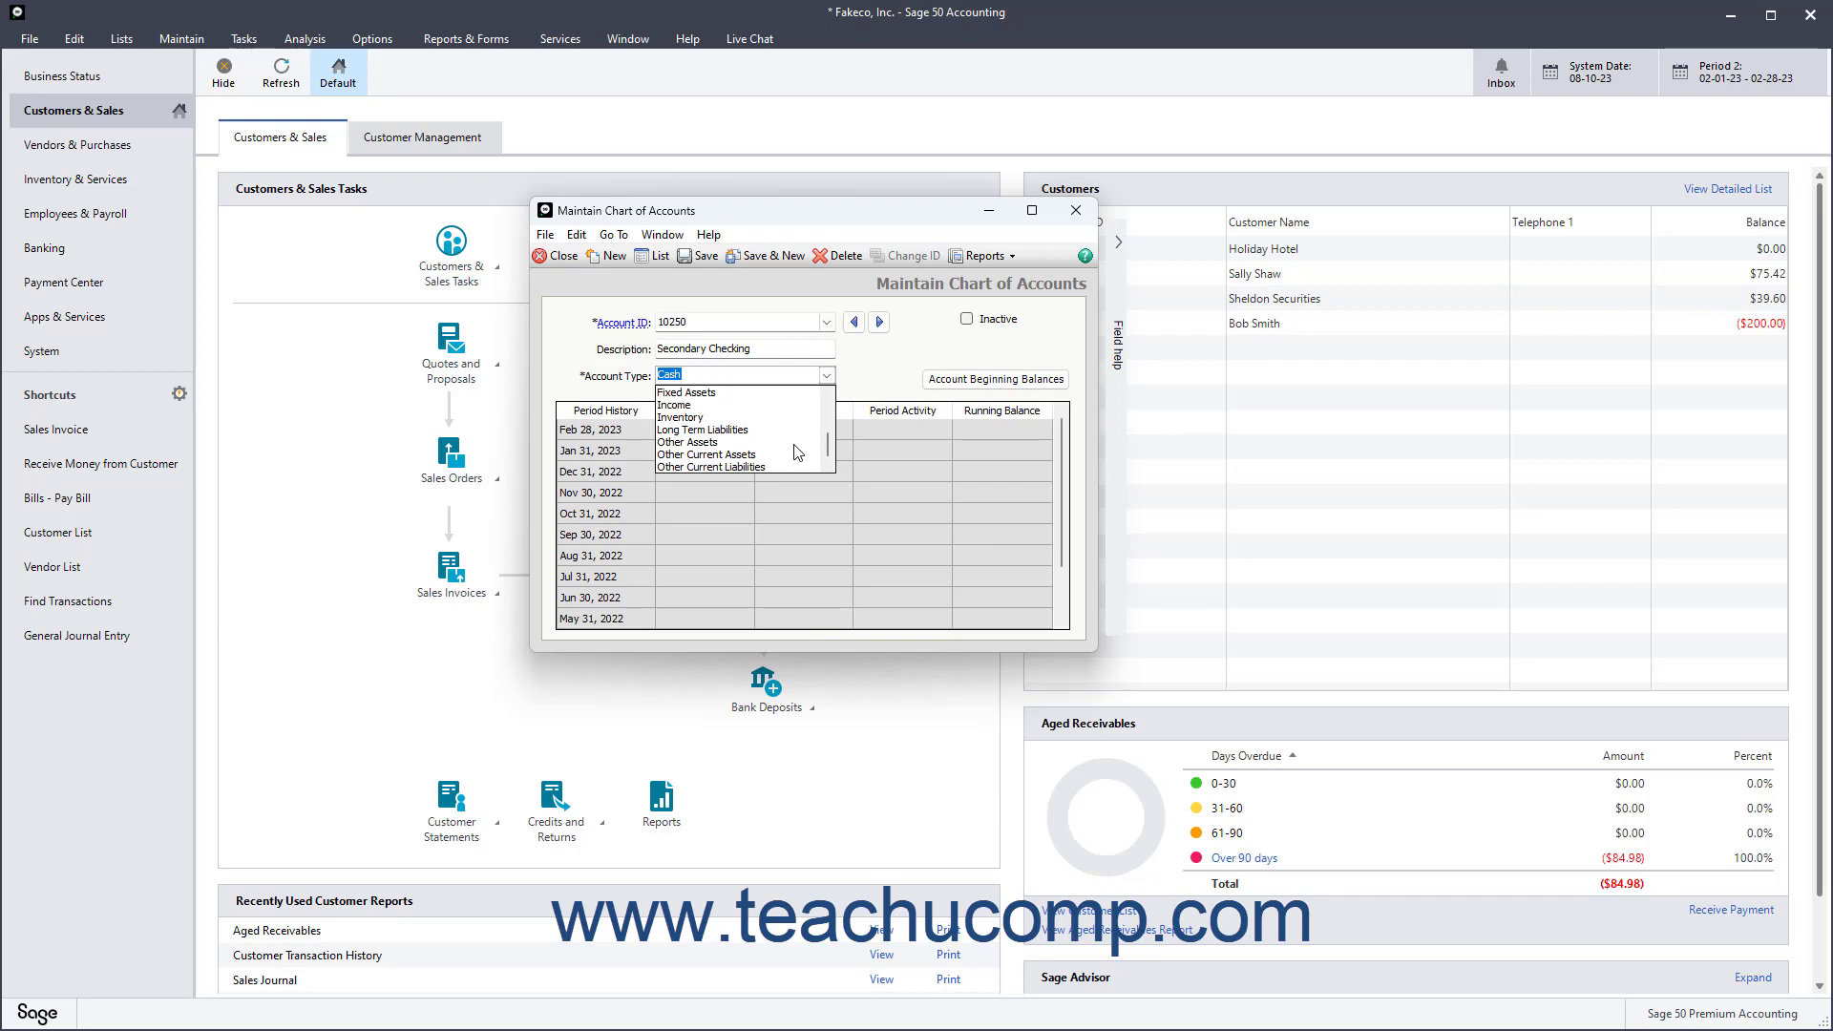
pyautogui.click(865, 387)
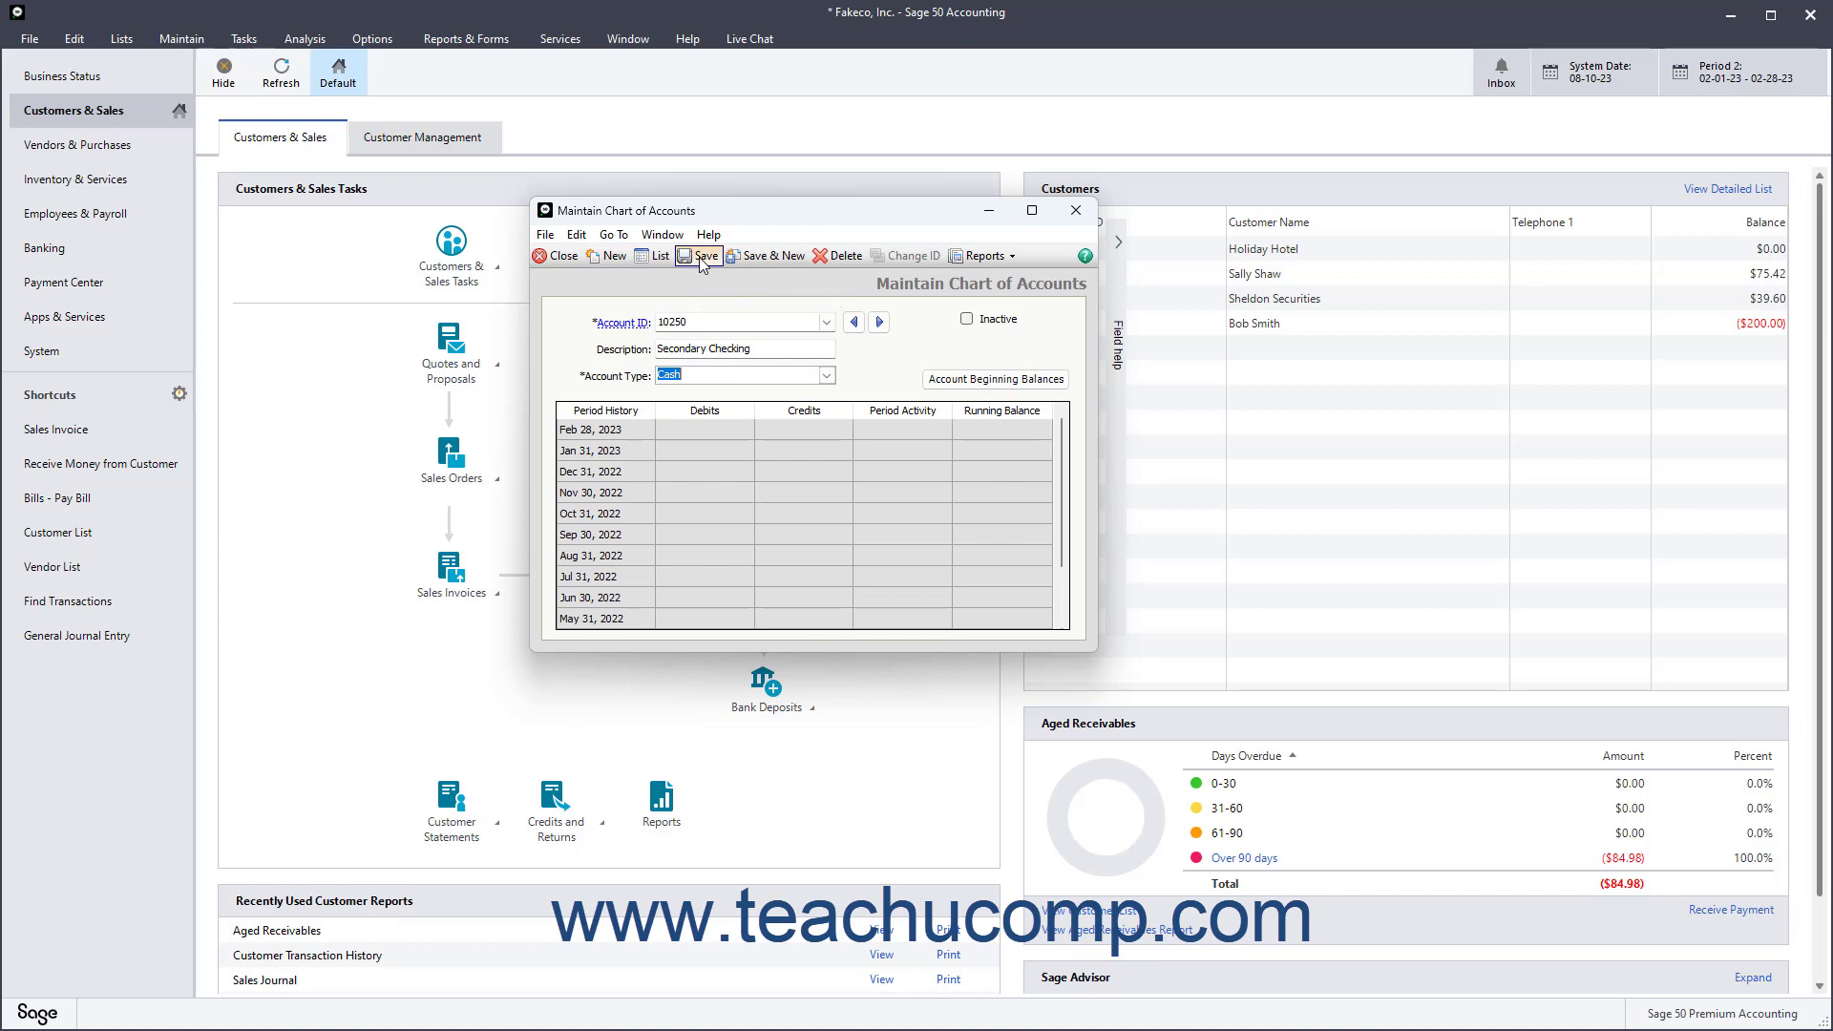
# Save account 10250 with Save & New, then reload it from the lookup to confirm
pyautogui.click(763, 260)
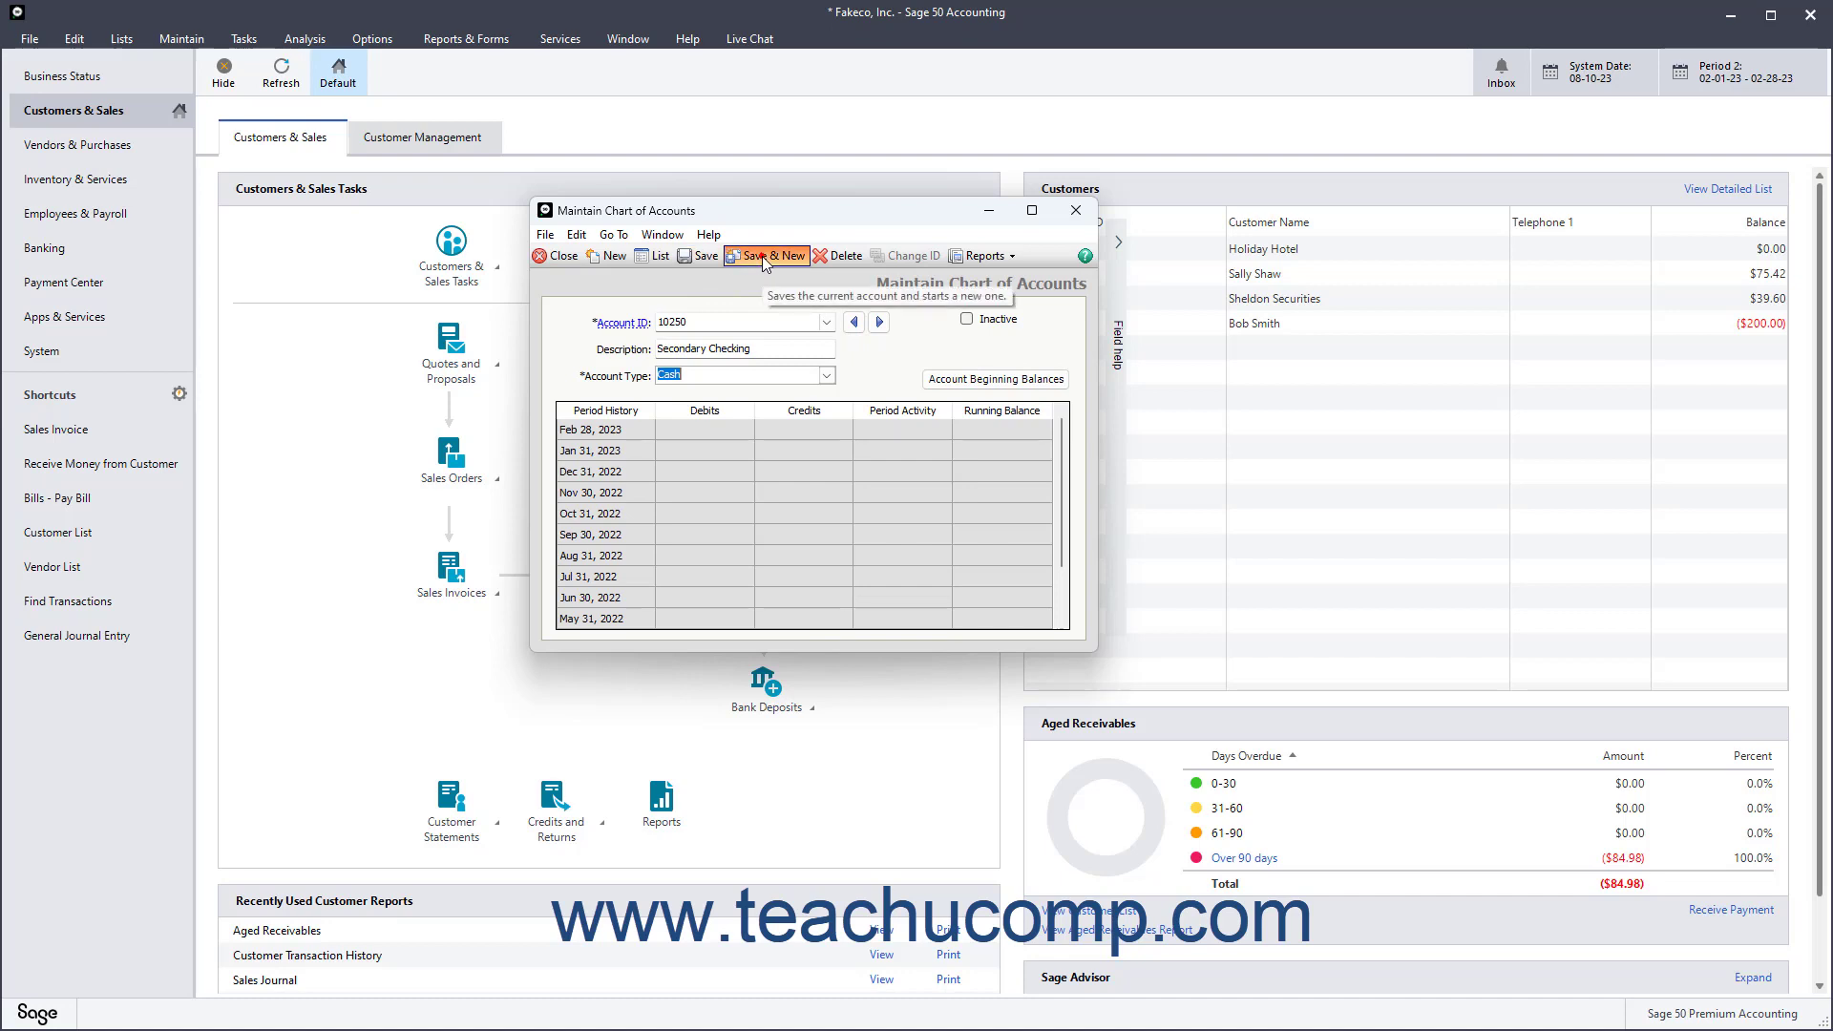
pyautogui.click(827, 321)
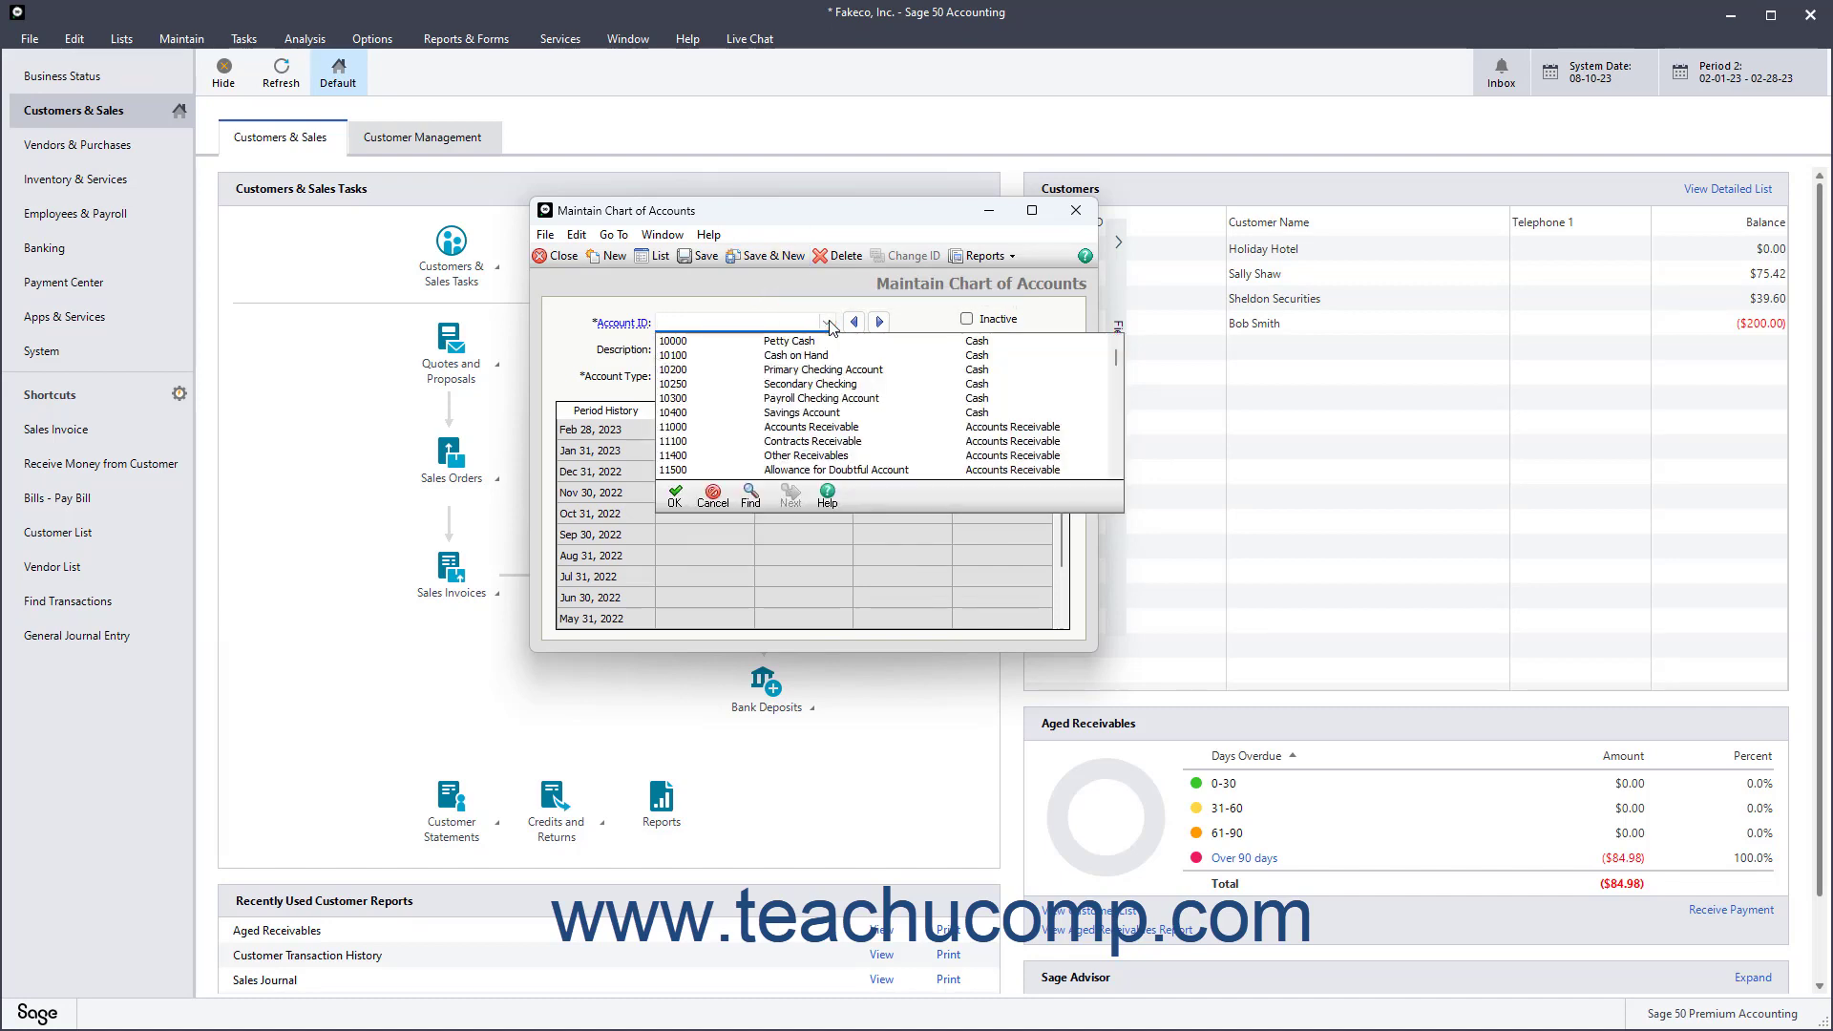
pyautogui.doubleClick(818, 385)
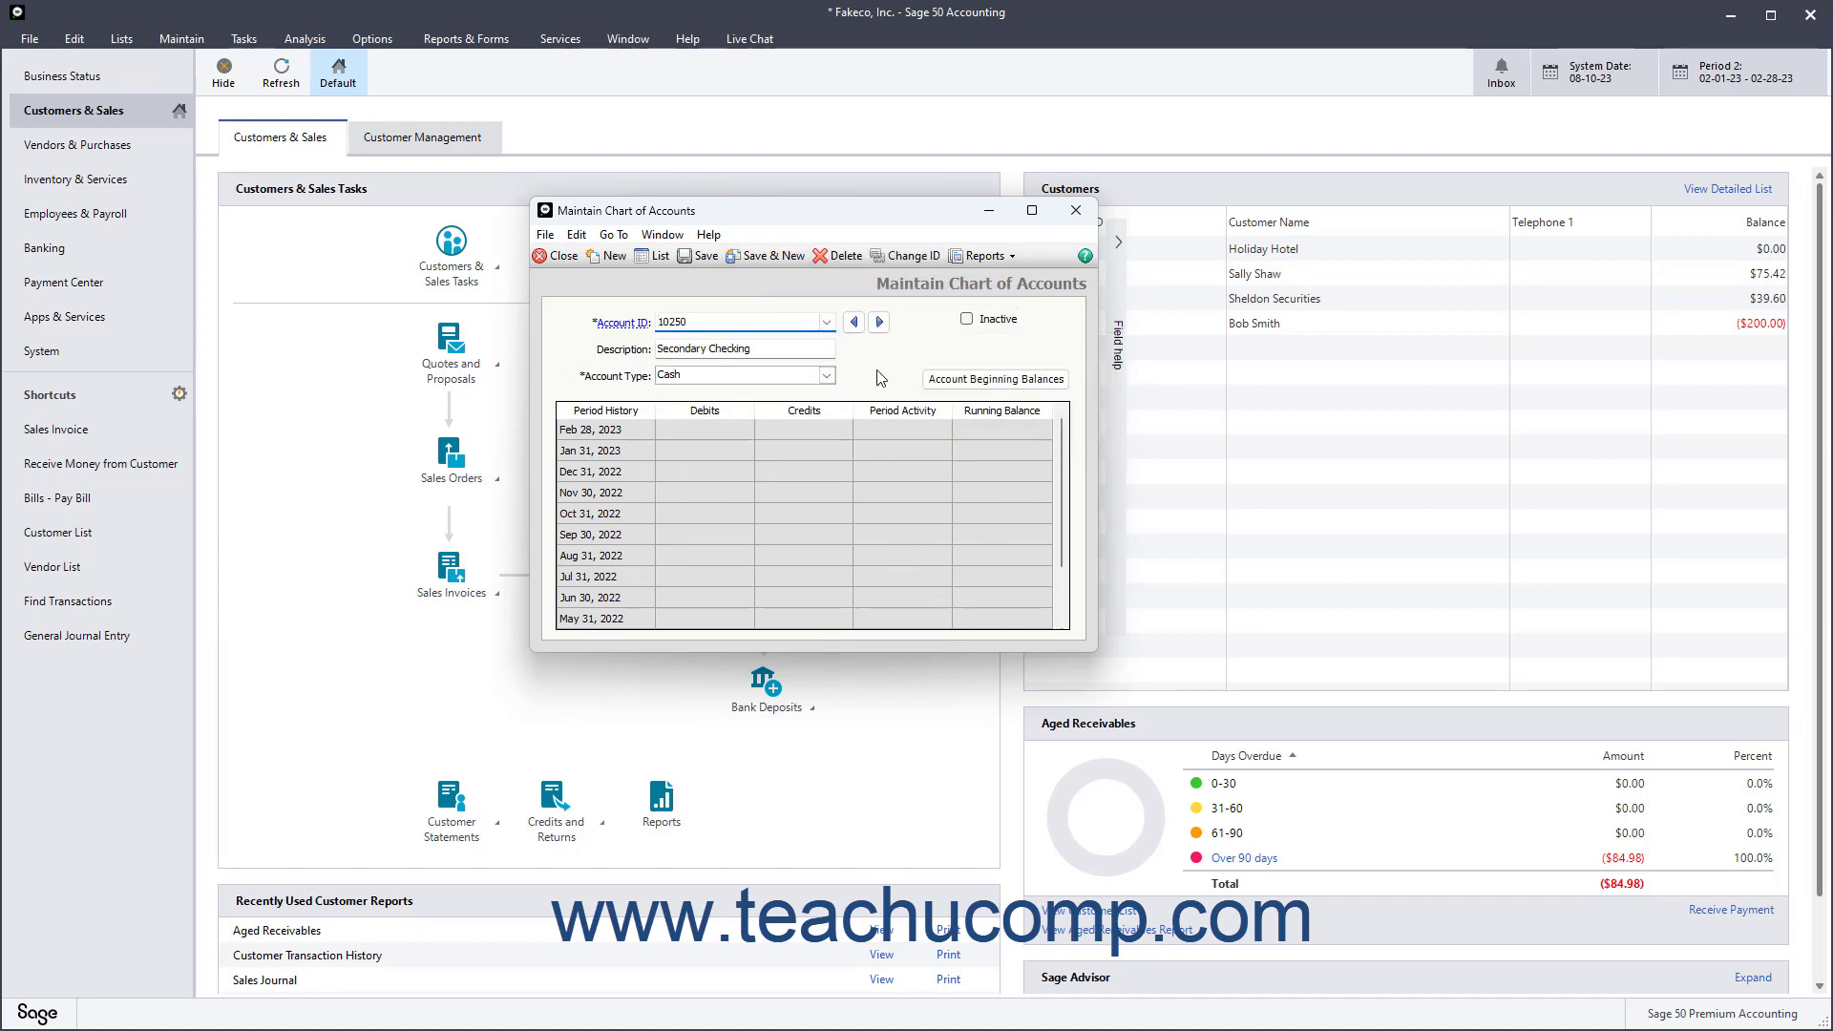